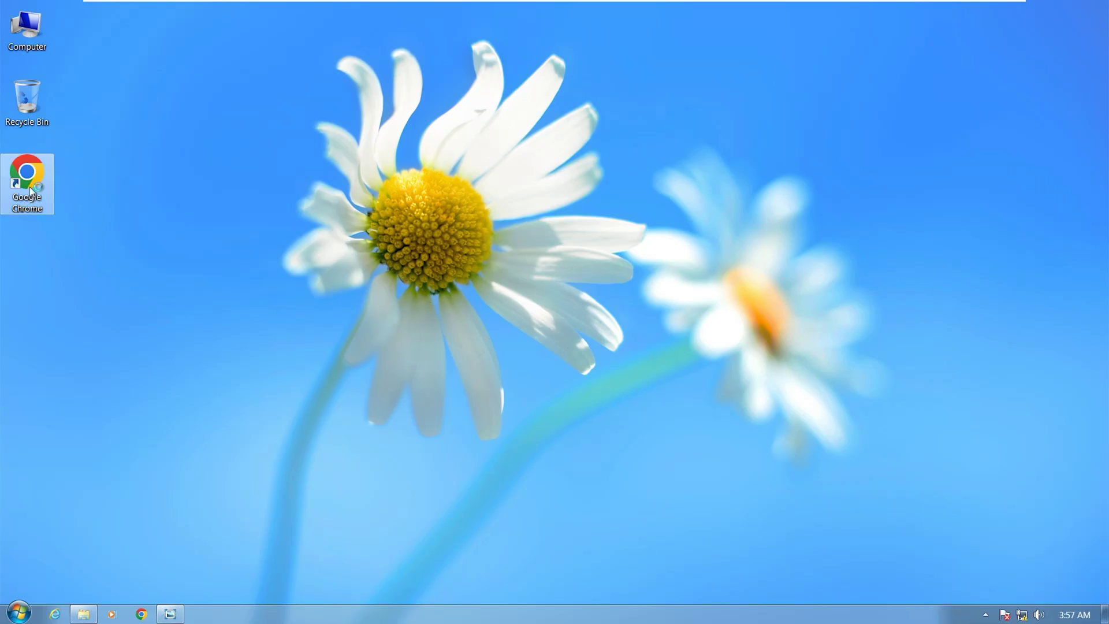
Launch Google Chrome from its desktop shortcut on the Windows 7 desktop
double_click(30, 191)
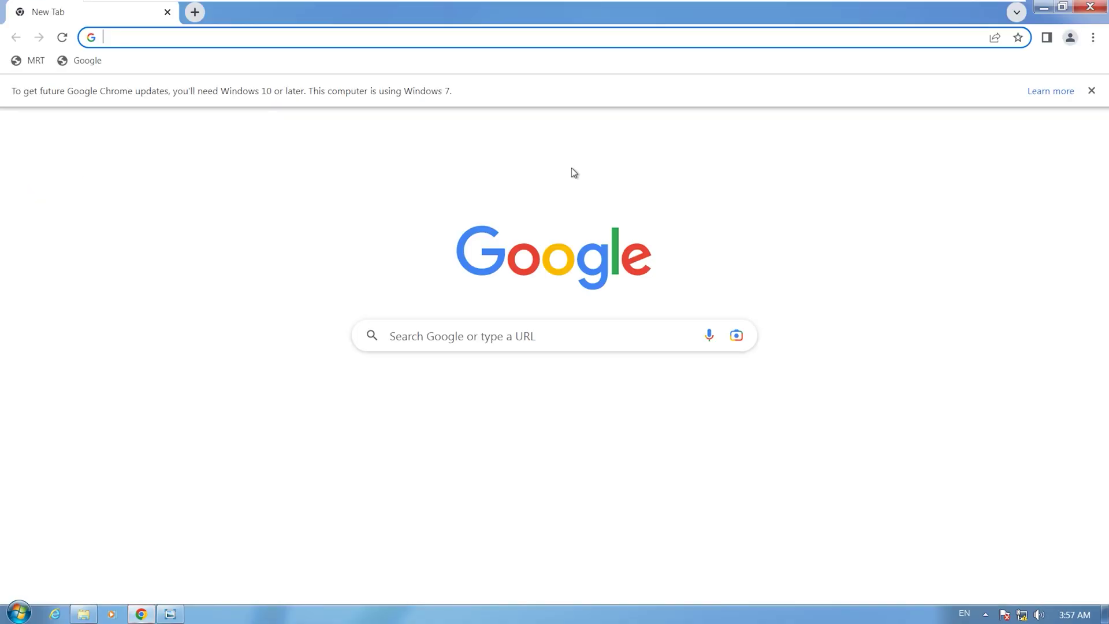
Search Google for 'windows 10 download' from the address bar
click(699, 33)
text(windows )
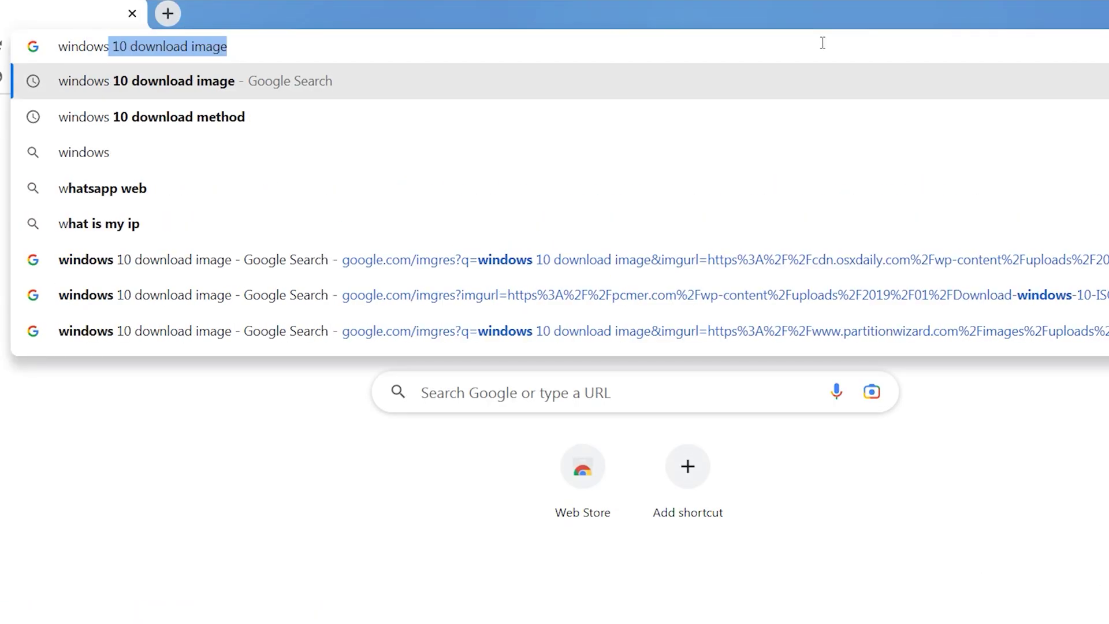
text(10)
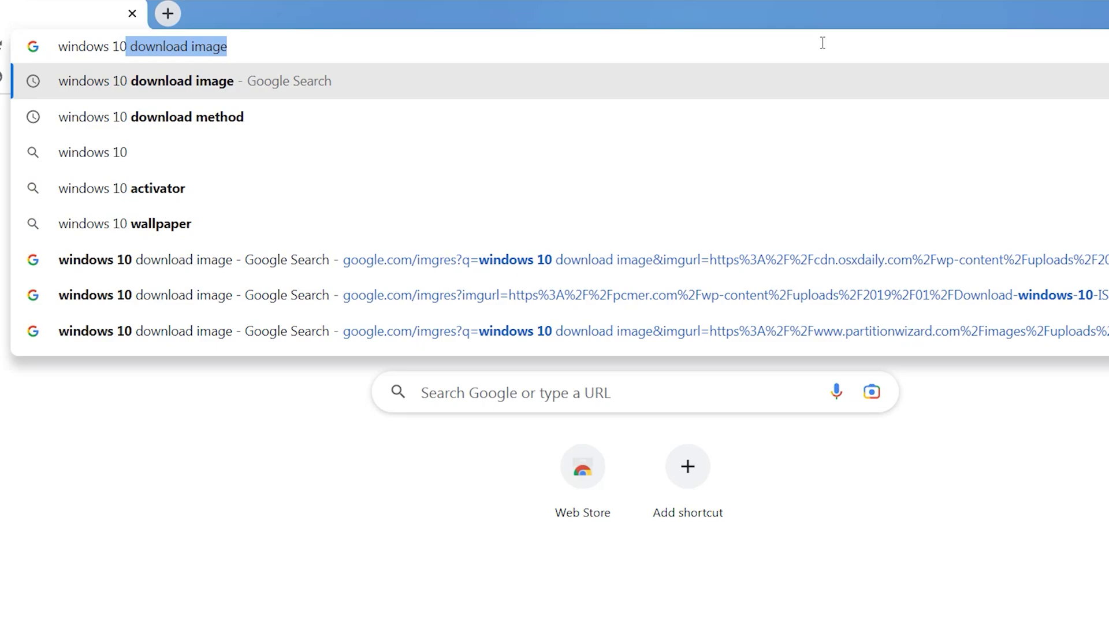
key(Right)
key(BackSpace)
key(BackSpace)
key(BackSpace)
key(BackSpace)
key(BackSpace)
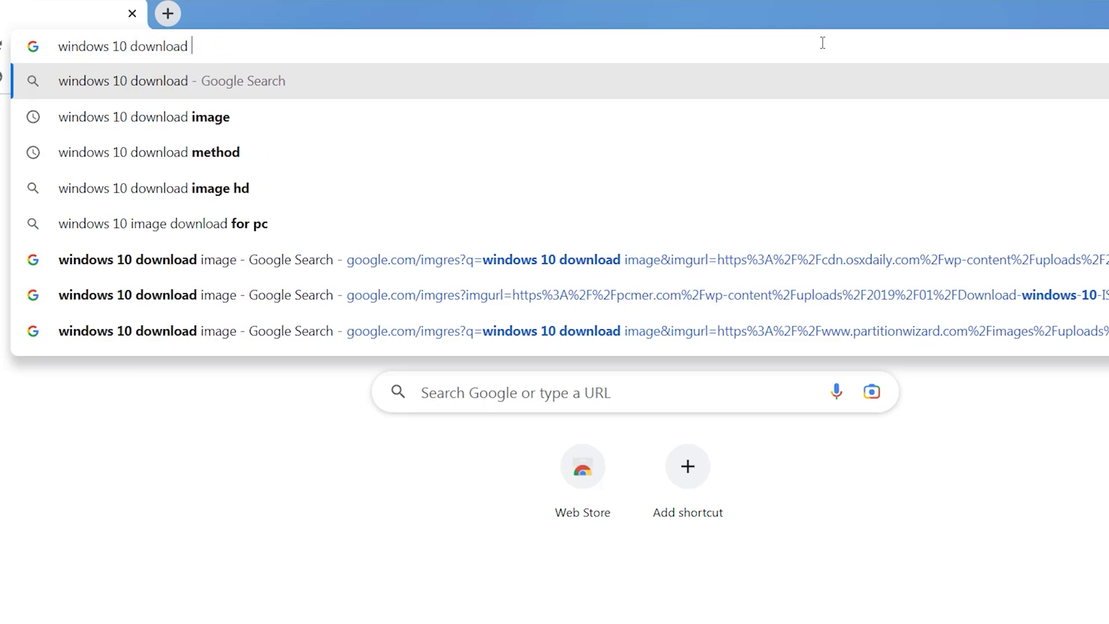
key(Return)
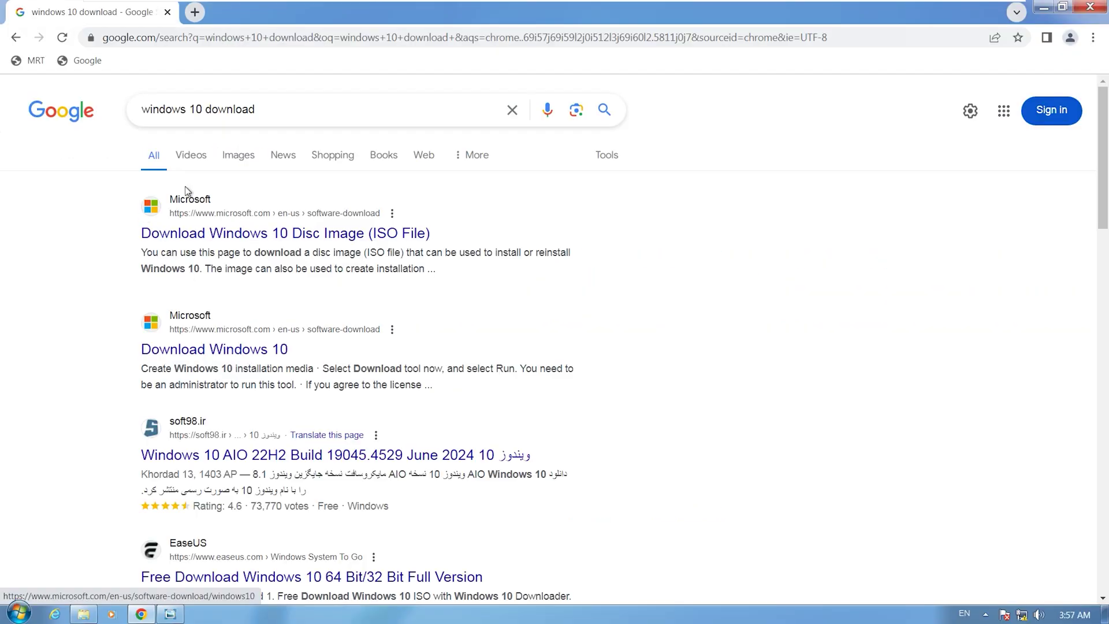
Open Microsoft's Download Windows 10 Disc Image page and inspect it in developer tools
click(170, 238)
right_click(490, 334)
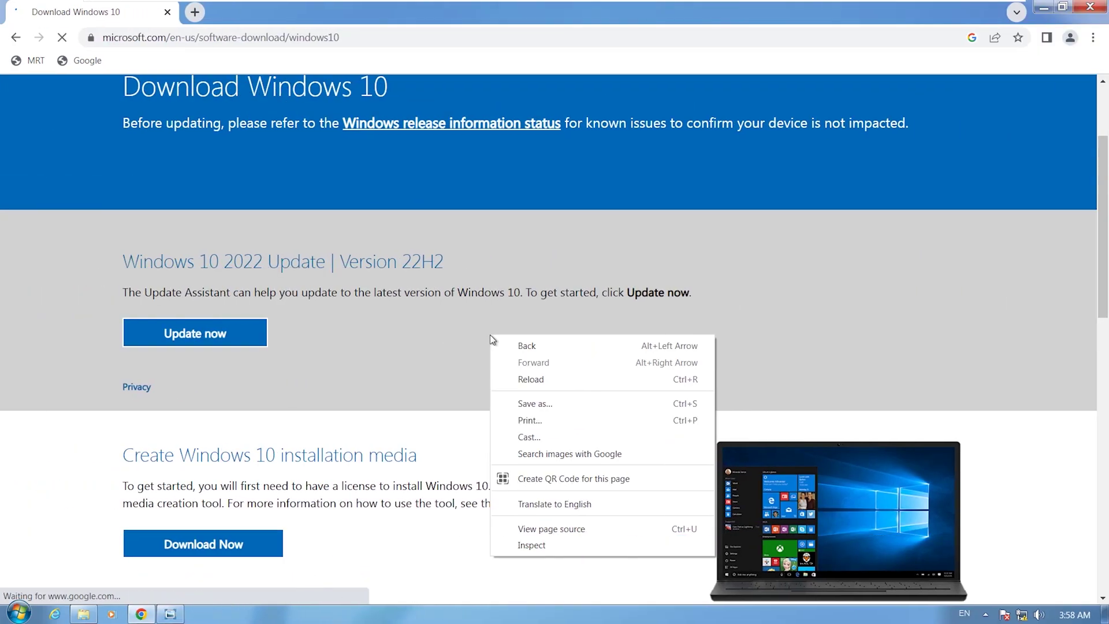
click(530, 545)
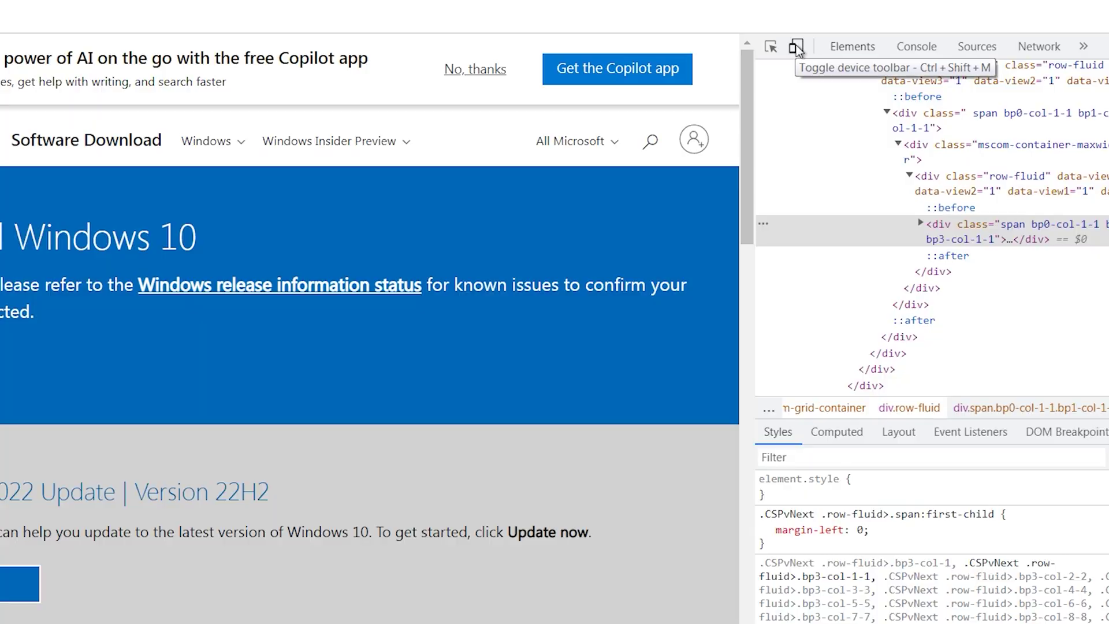
Emulate the page as a Samsung Galaxy S8+ at 150% zoom
click(796, 49)
click(221, 17)
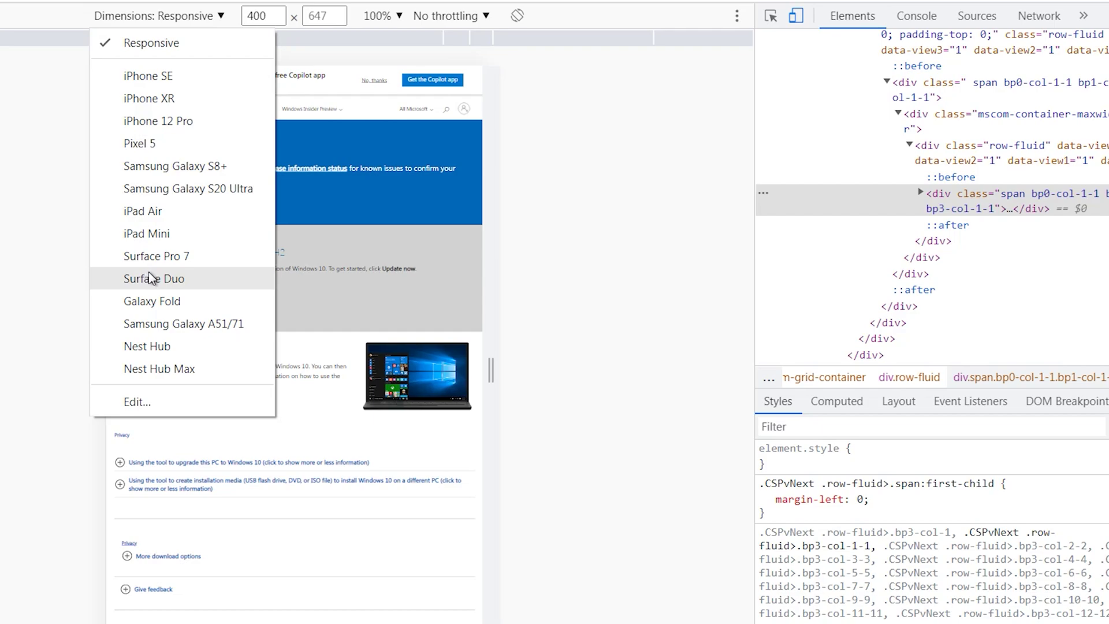
click(166, 167)
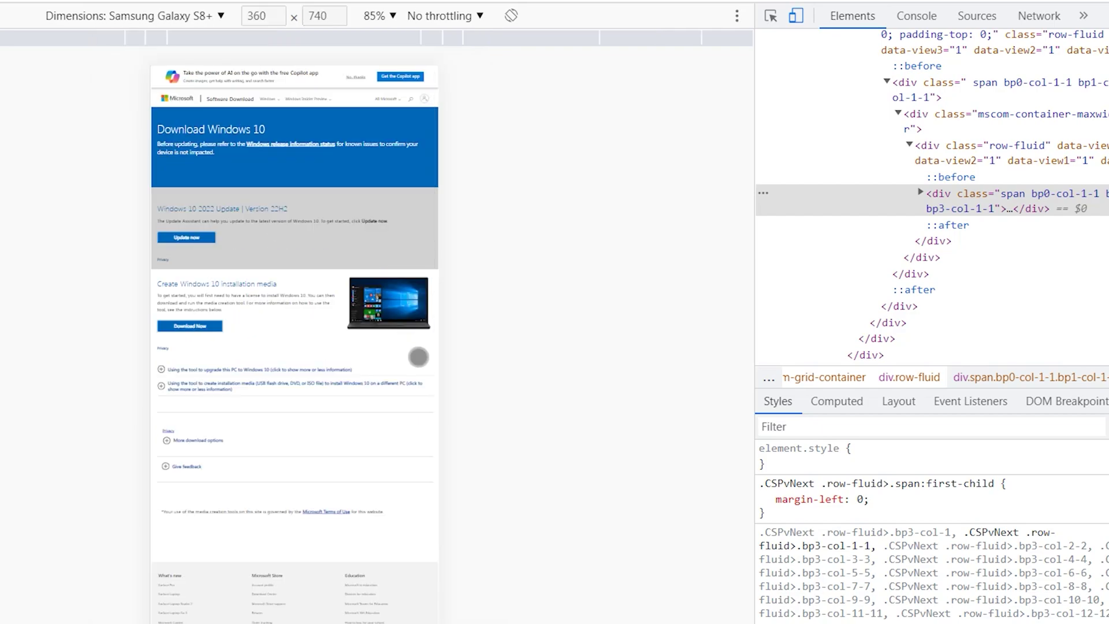
click(394, 16)
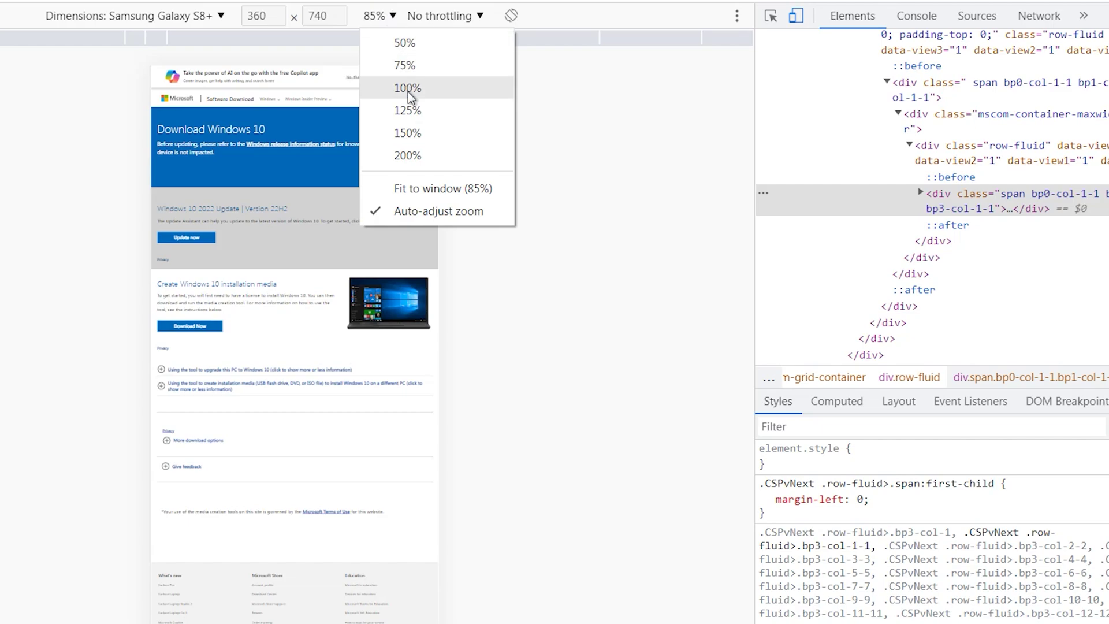
click(413, 134)
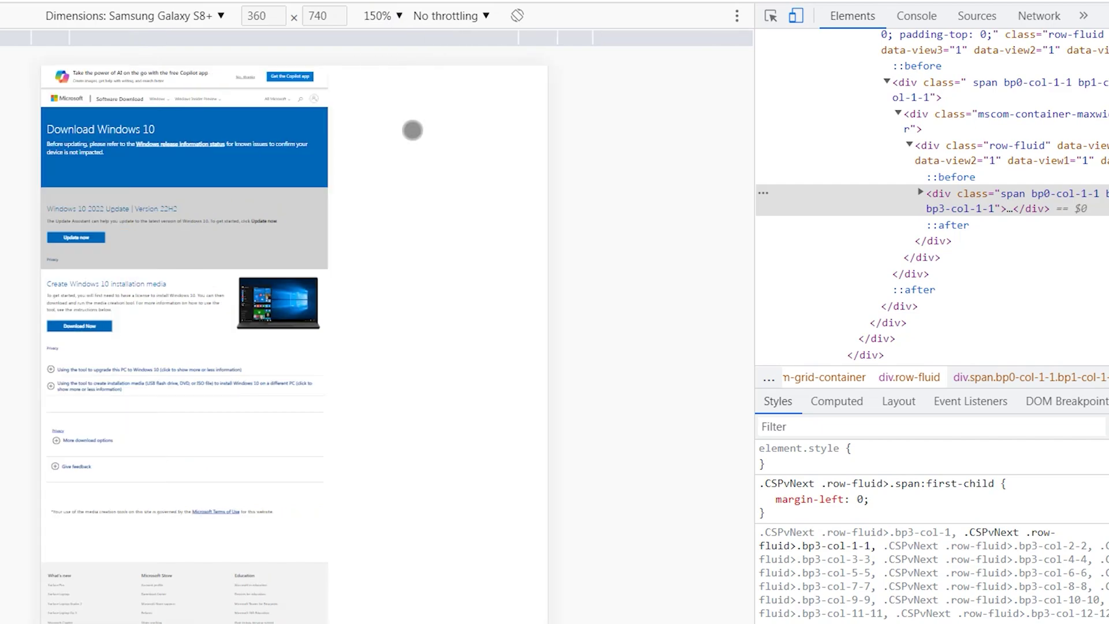
Reload the page as mobile and confirm the Windows 10 (multi-edition ISO) edition
key(F5)
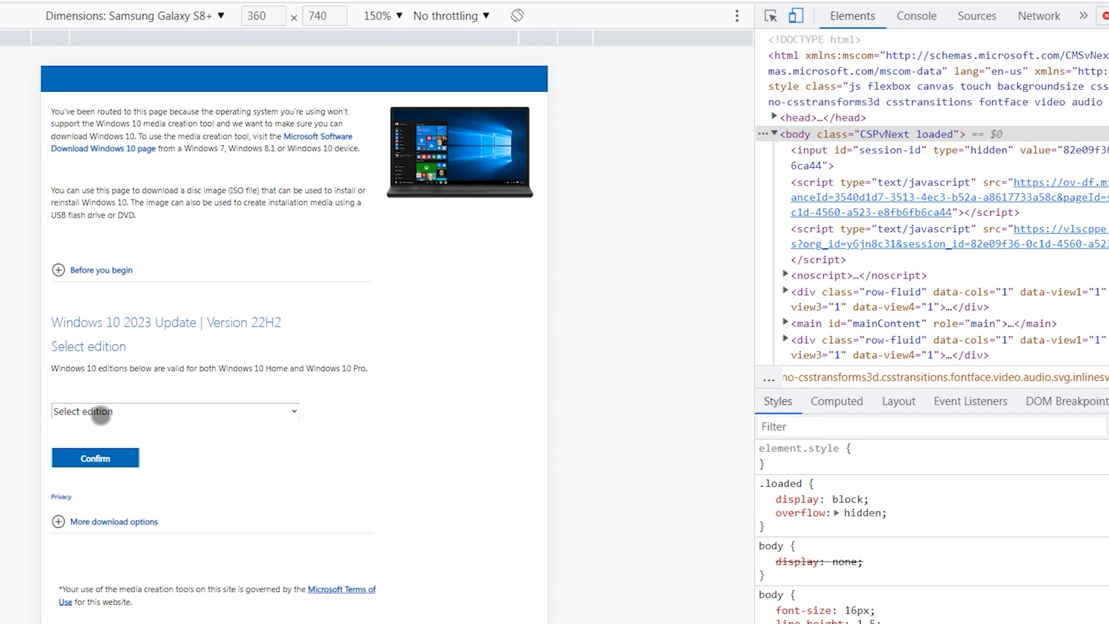
click(294, 409)
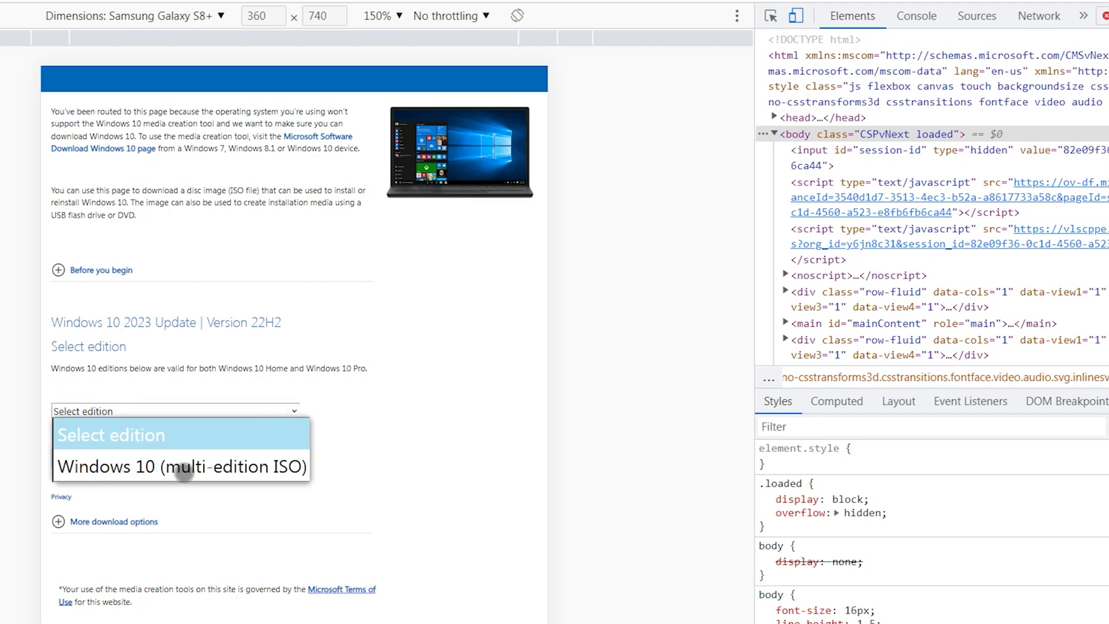
click(235, 467)
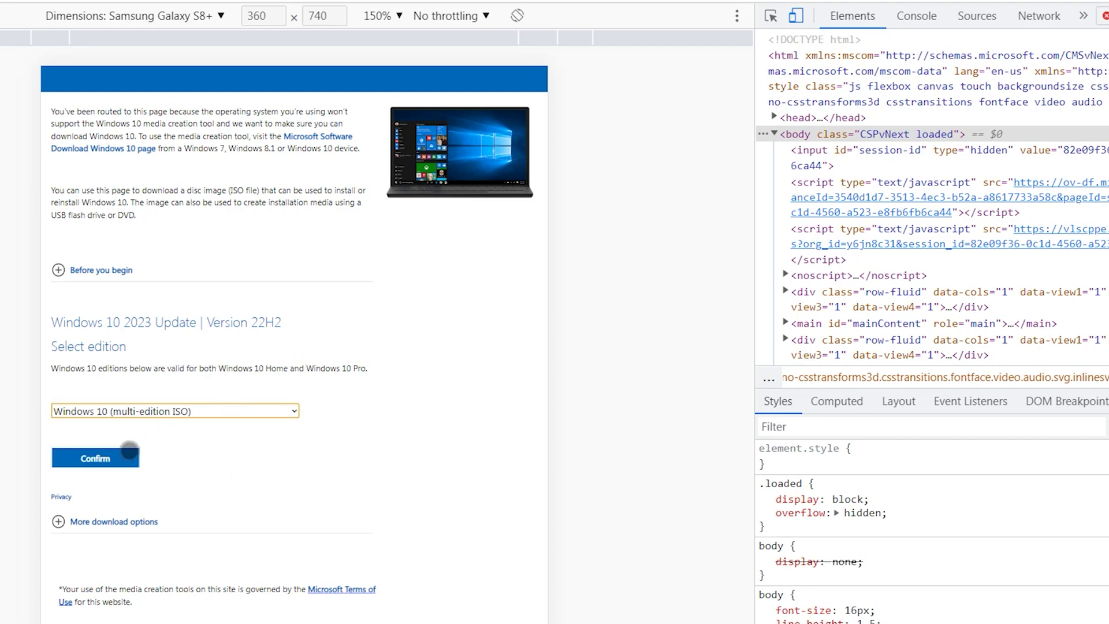
click(95, 458)
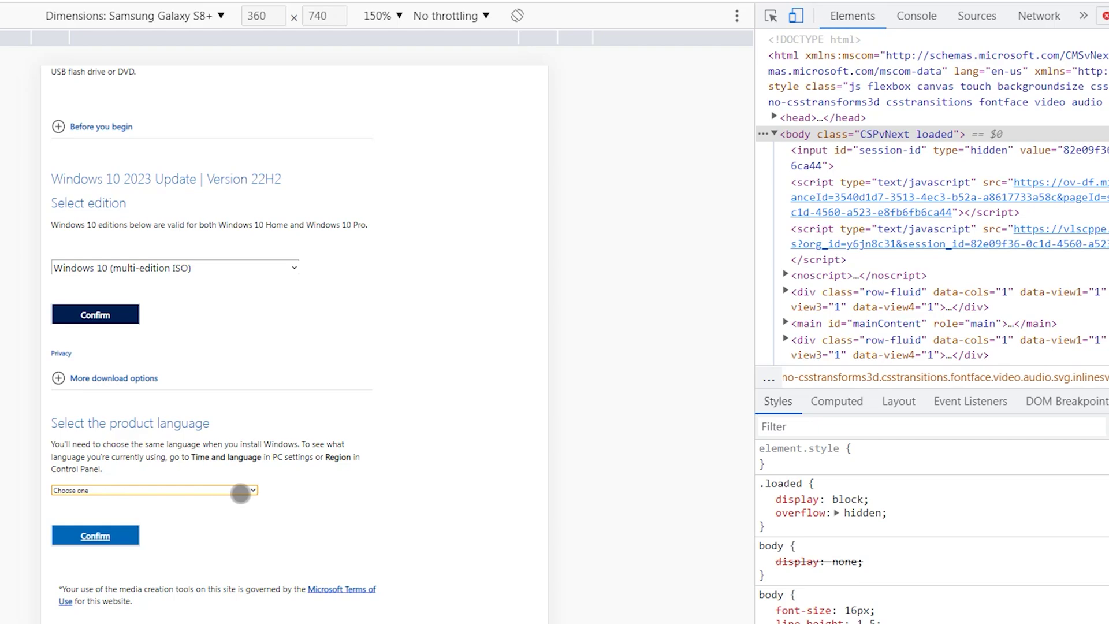
Confirm English (United States) as the language and start the 64-bit download
click(240, 491)
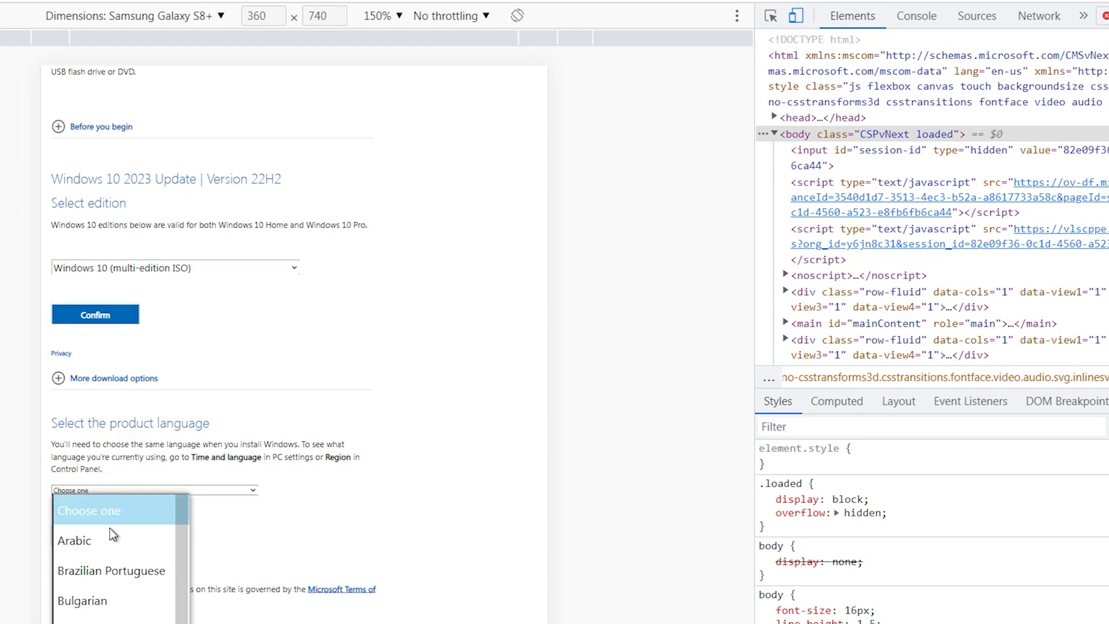
scroll(111, 533, down, 4)
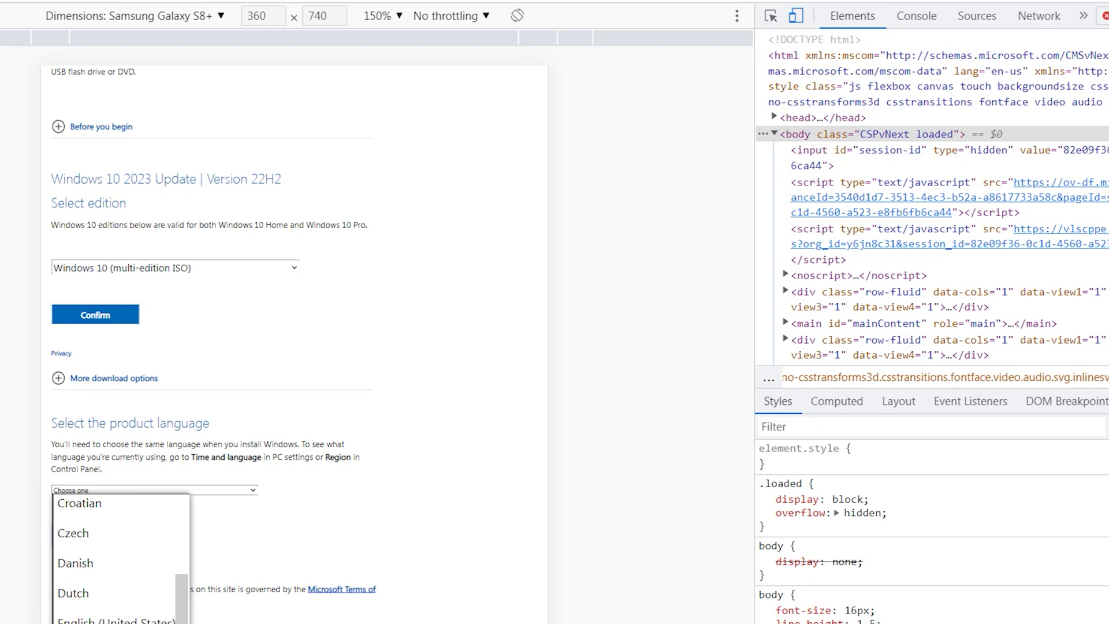
click(116, 620)
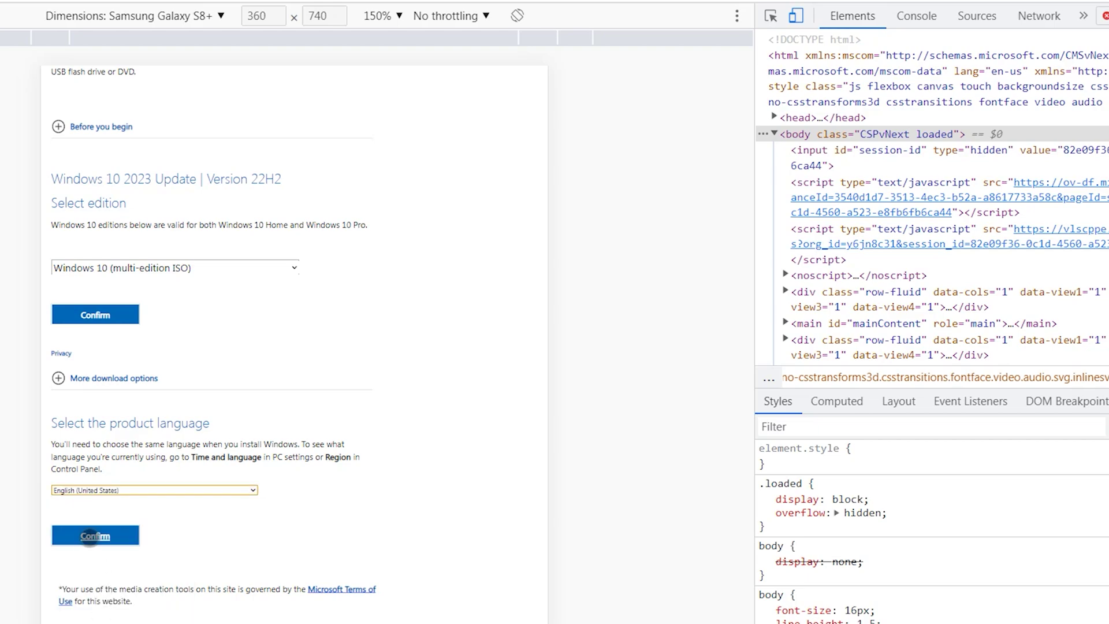
click(92, 535)
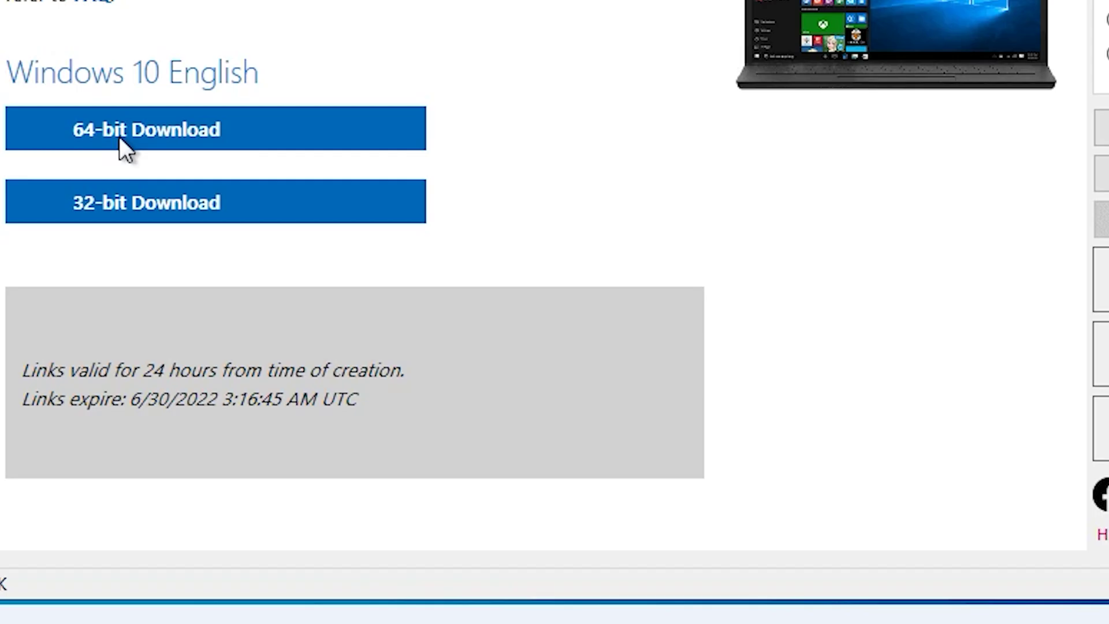
click(196, 12)
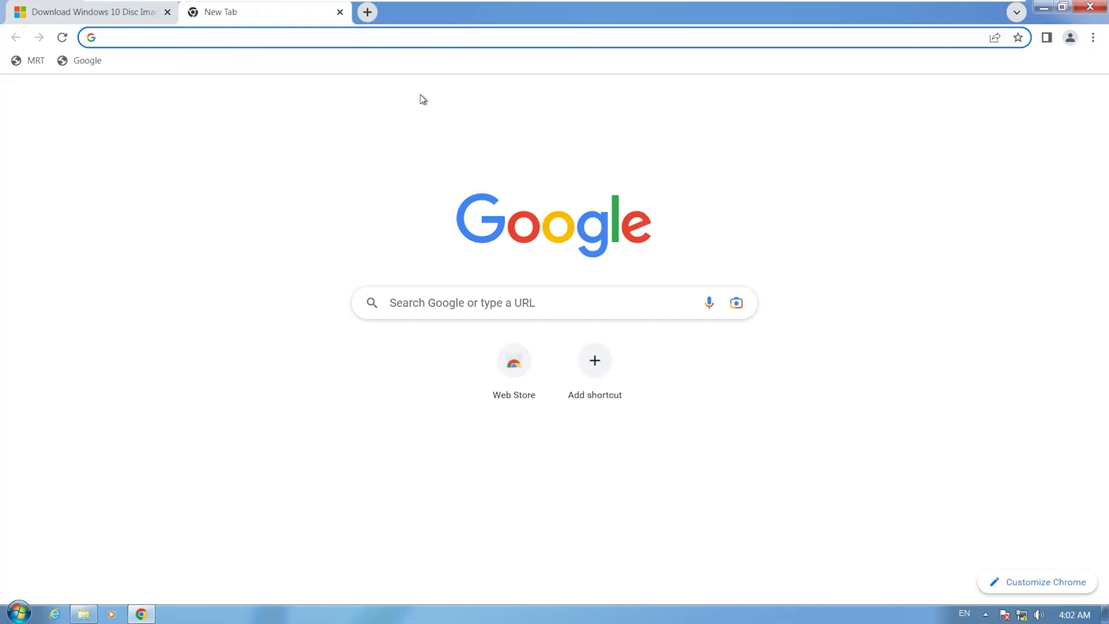
Search for 'rufus' and open rufus.ie scrolled to its Download section
click(140, 39)
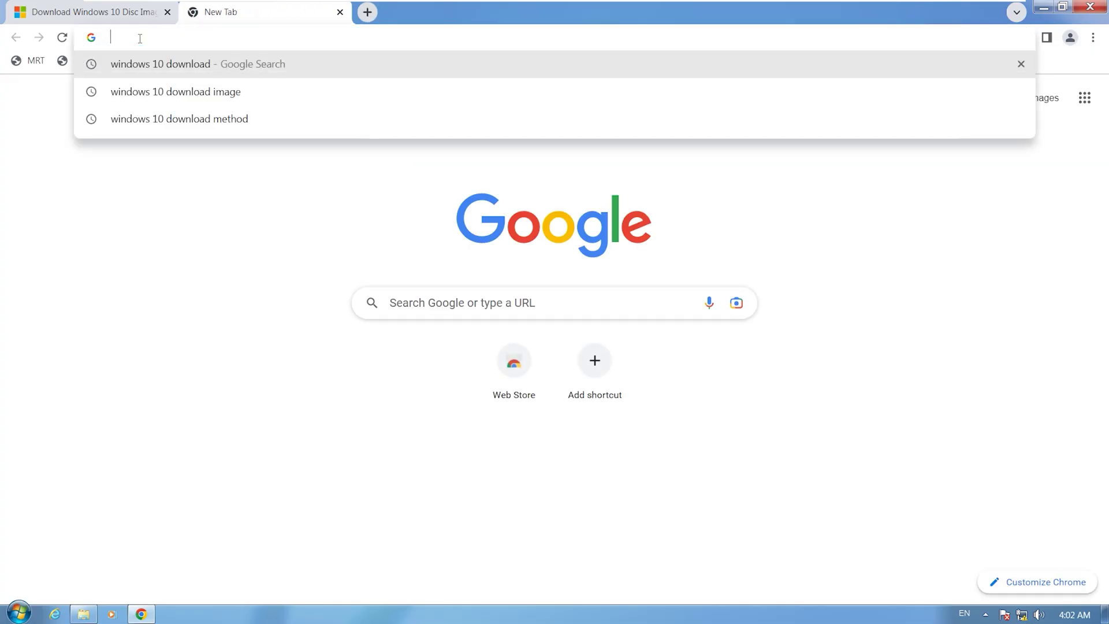
text(ru)
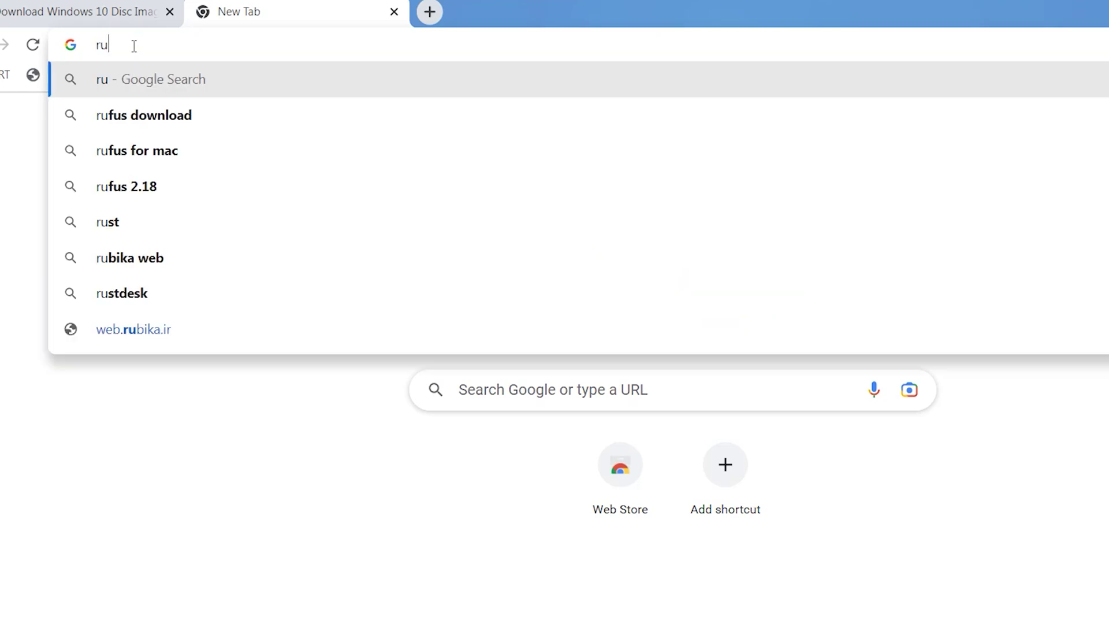
text(fus)
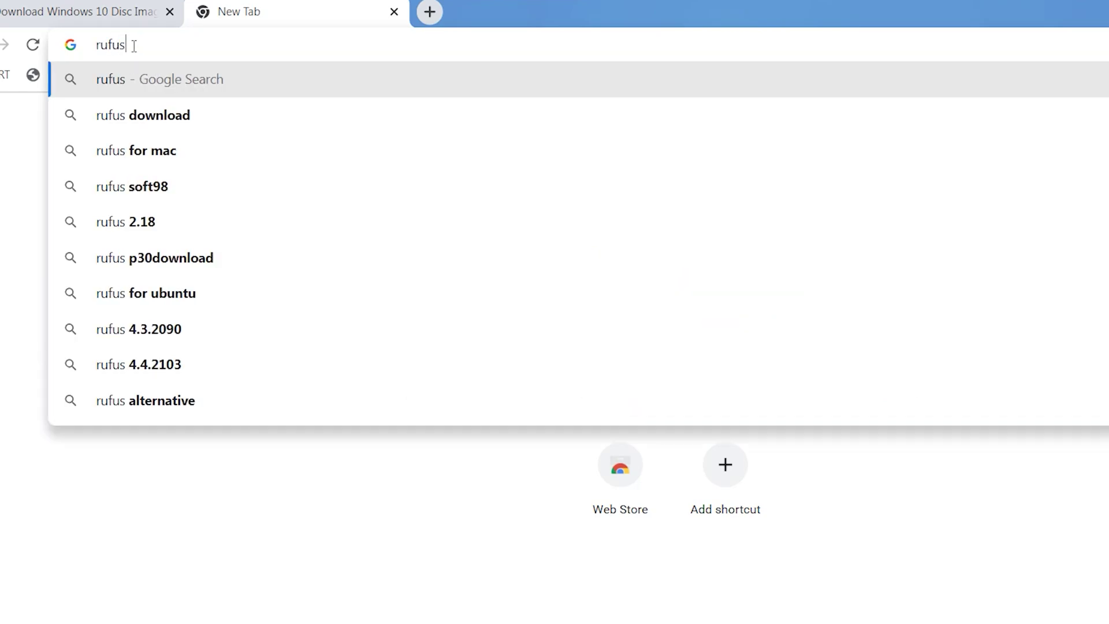
key(Return)
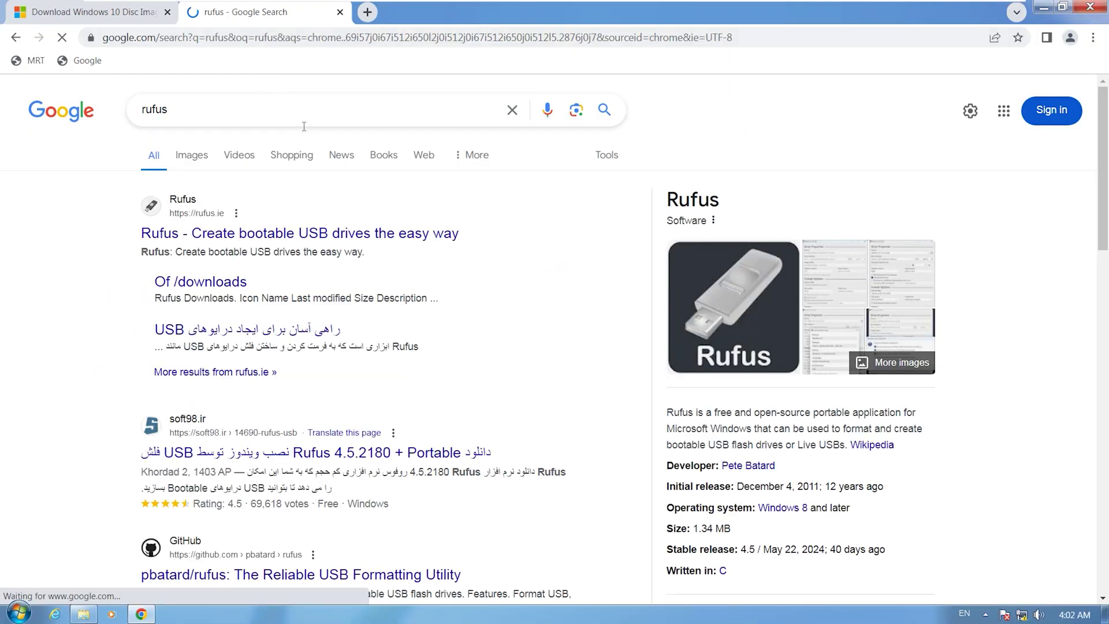
click(213, 233)
scroll(465, 222, down, 8)
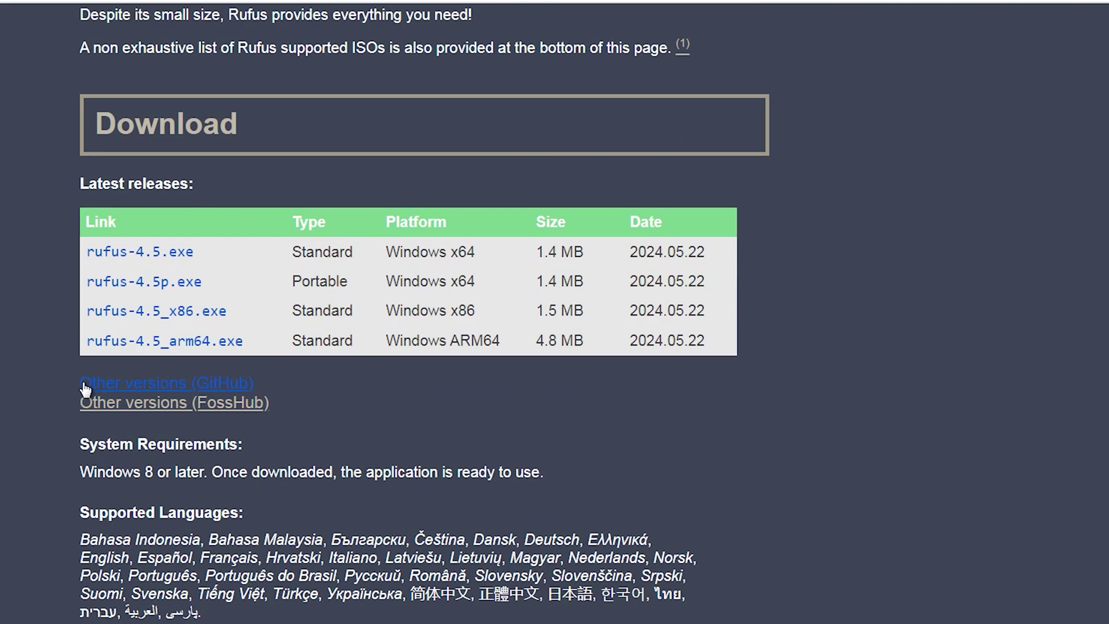
Find 'windows 7' on the downloads index and download rufus-3.22.exe, opening when complete
click(202, 385)
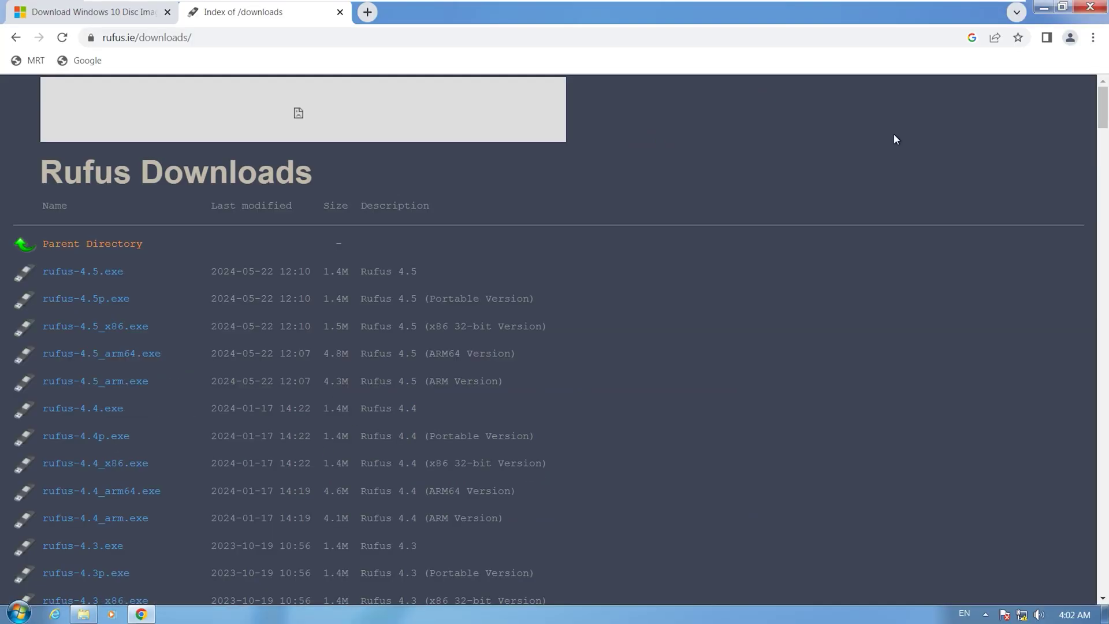
key(ctrl+f)
scroll(893, 134, down, 13)
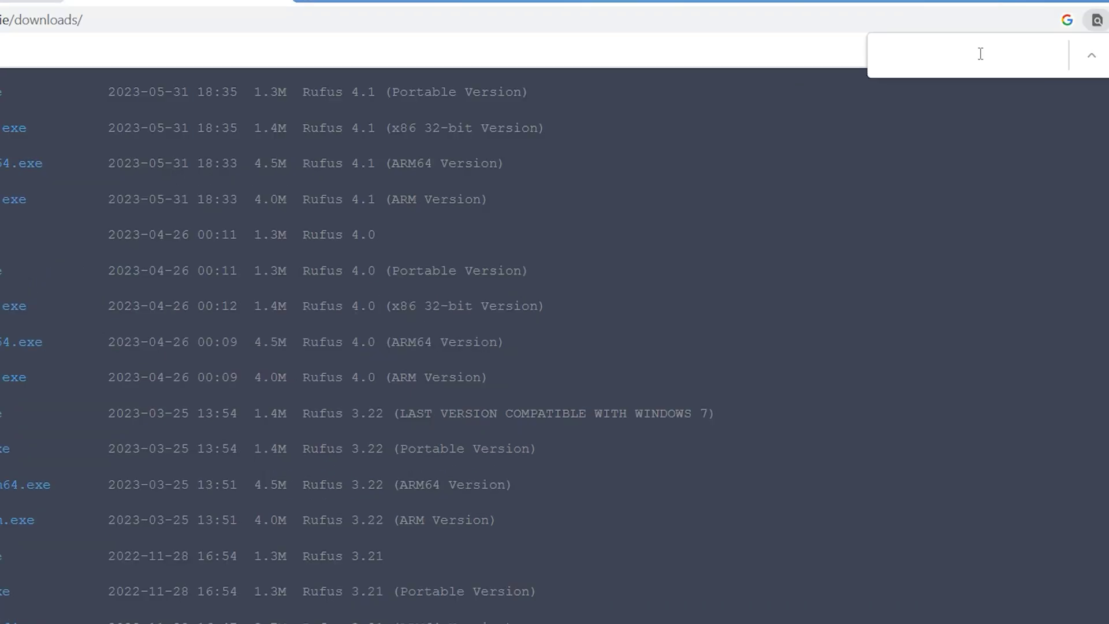
text(windows )
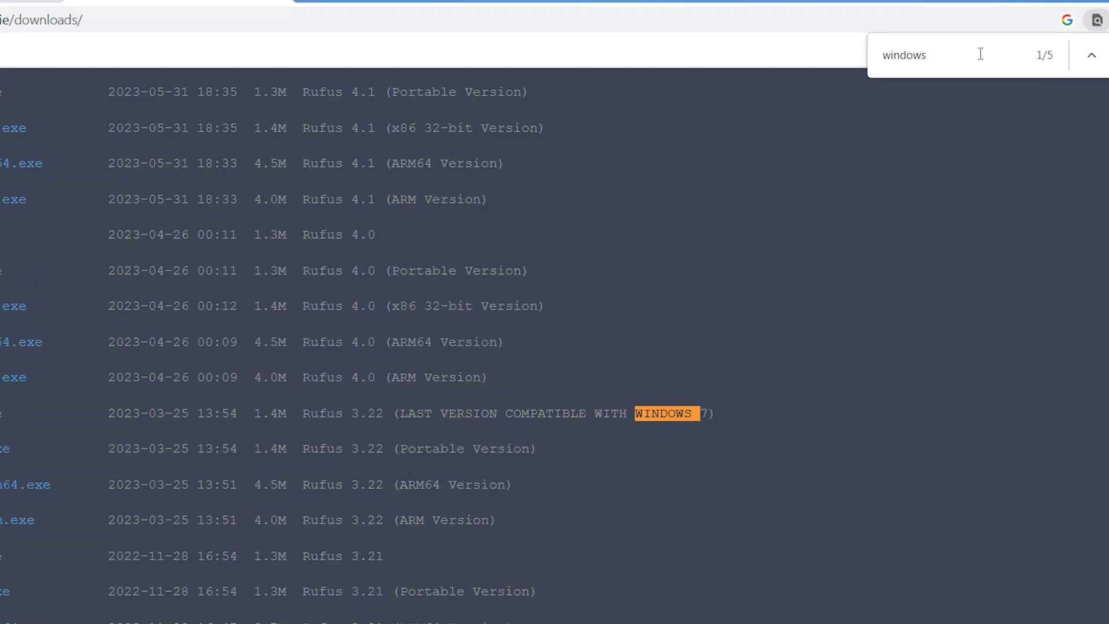
text(7)
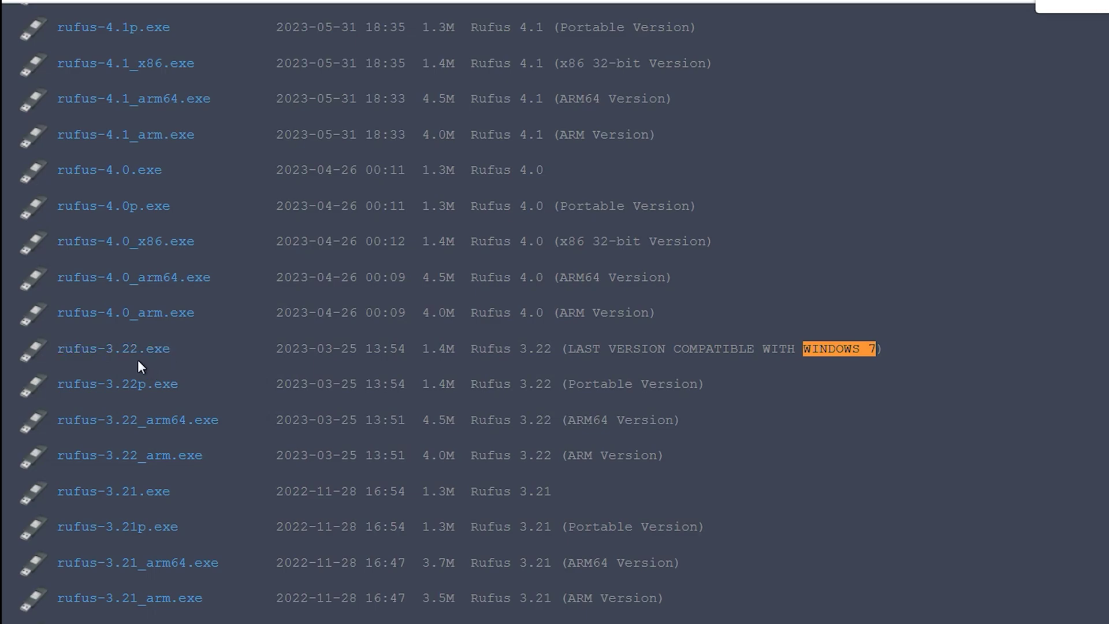
click(103, 348)
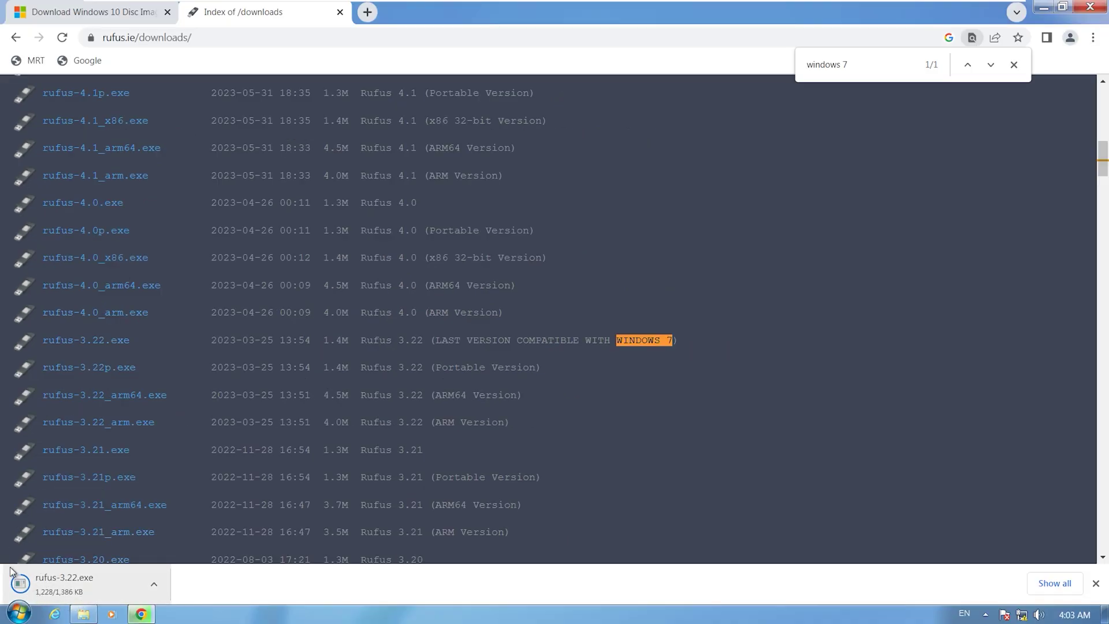
click(51, 585)
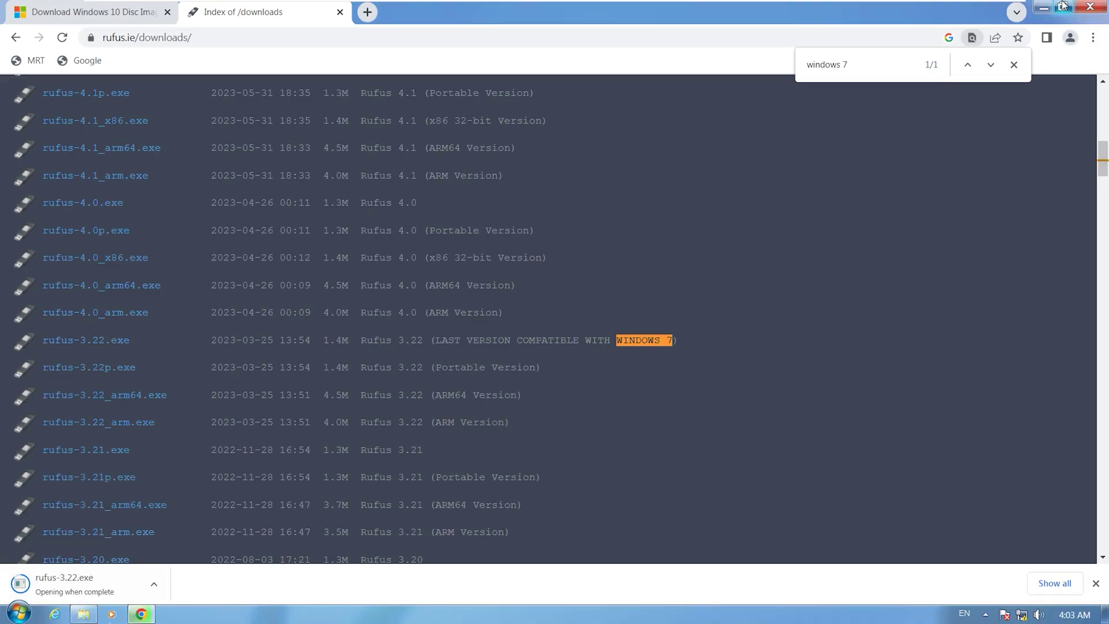
Close Chrome and browse Computer to the Downloads > Programs folder
click(1087, 7)
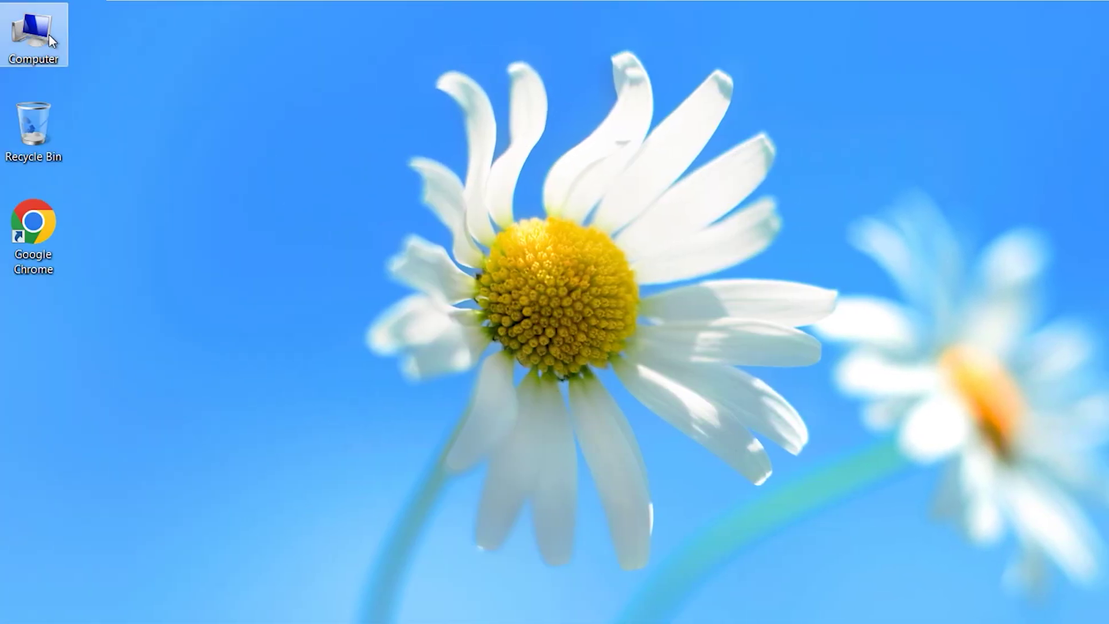
double_click(35, 29)
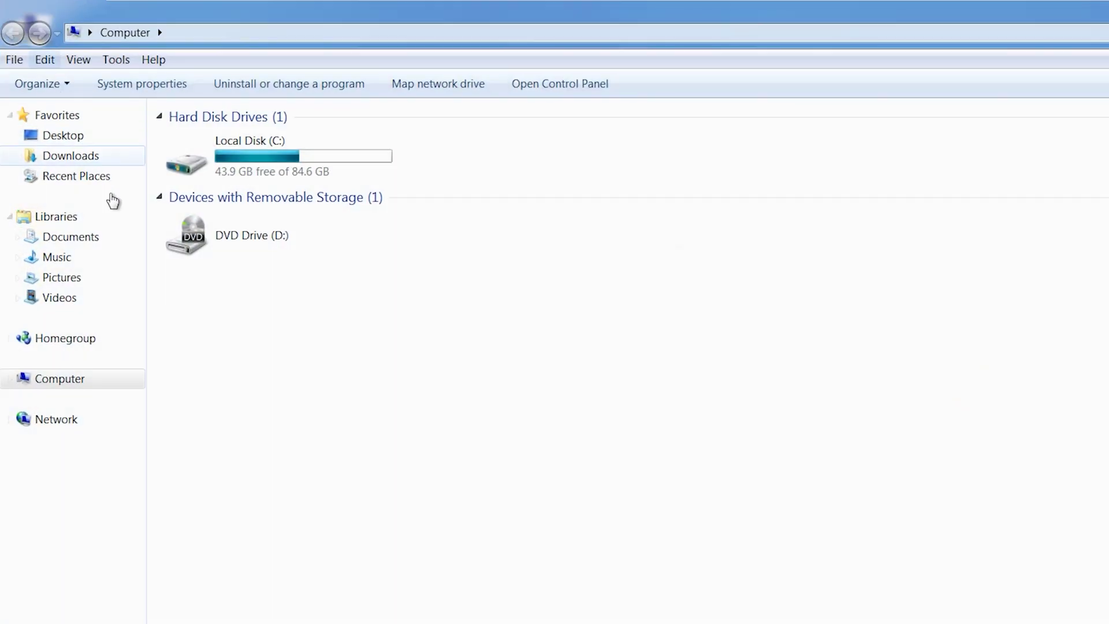
click(79, 156)
double_click(226, 201)
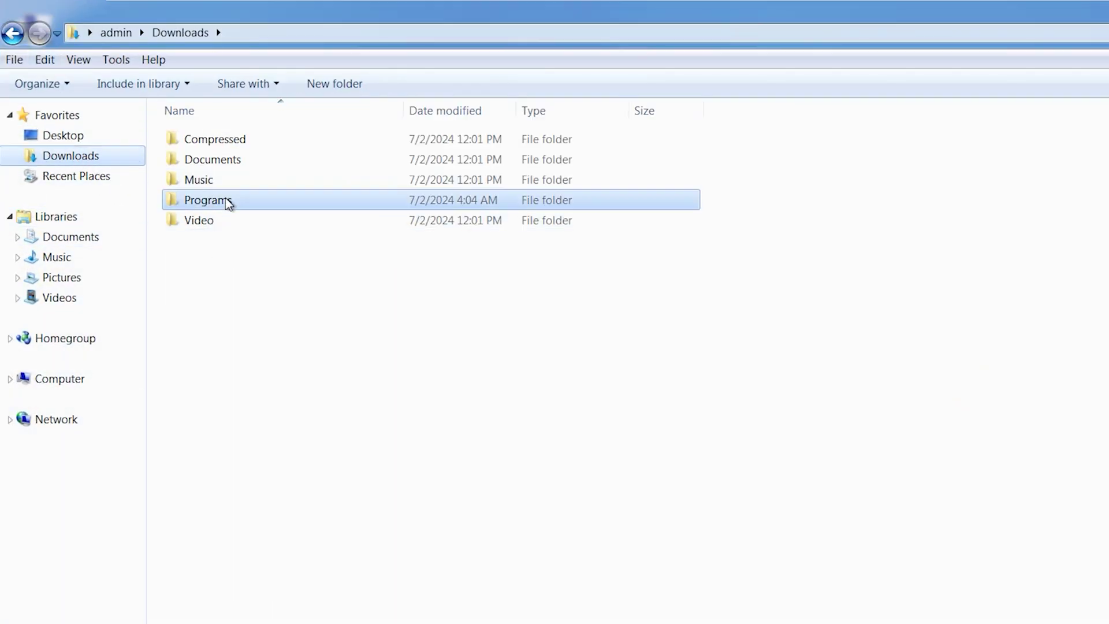
View rufus-3.22.exe and Win10_22H2_English_x64v1.iso as large icons, then close Explorer
drag(390, 254, 215, 139)
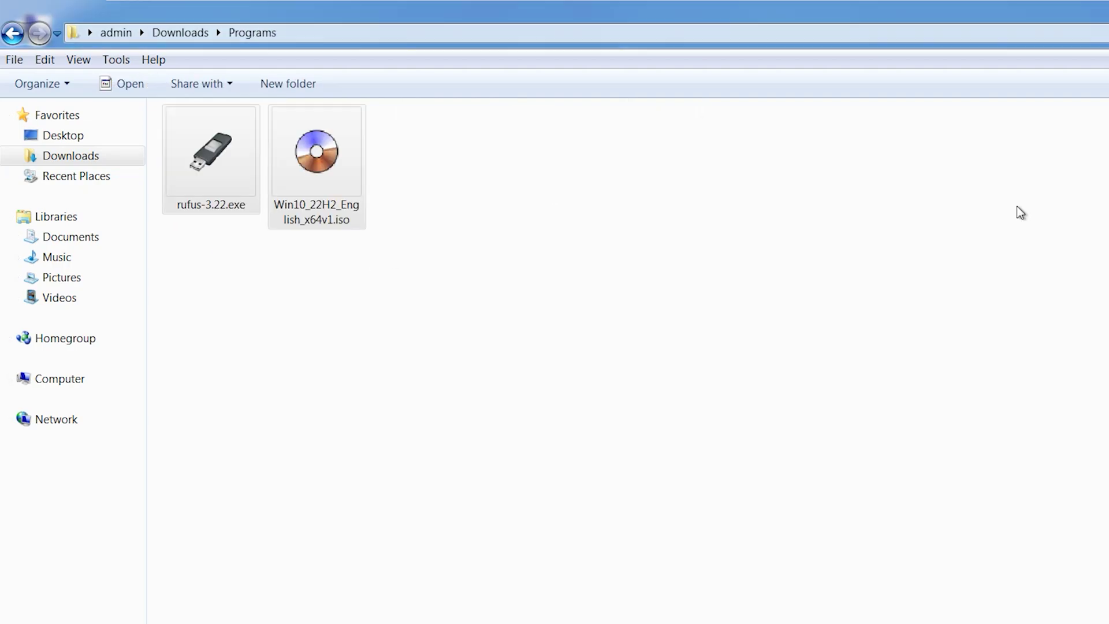
click(669, 278)
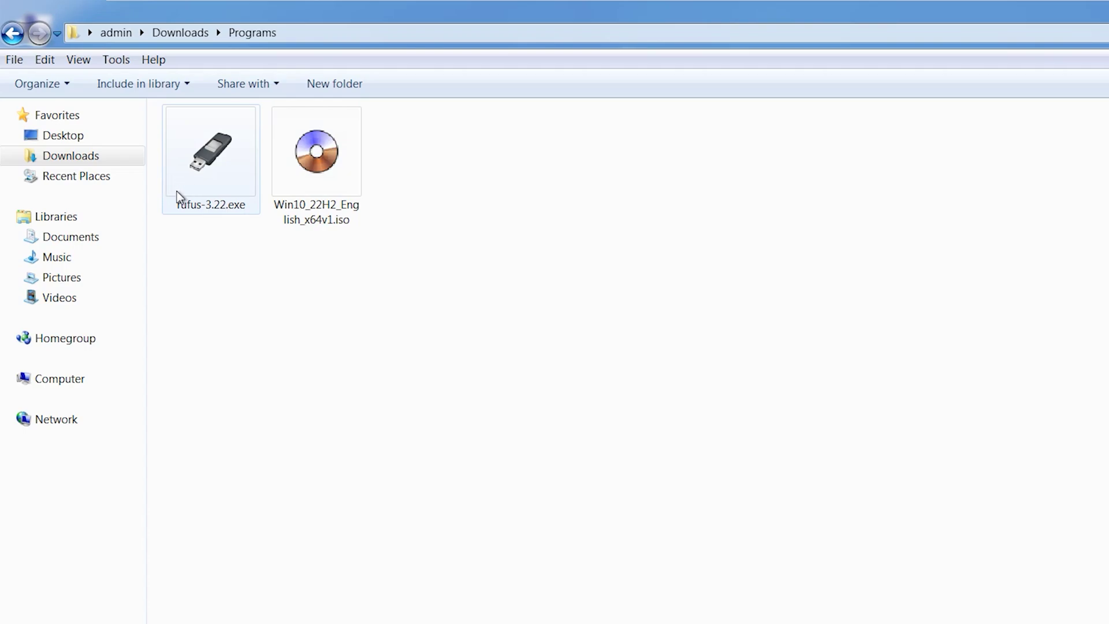
drag(214, 266, 200, 148)
drag(487, 379, 292, 173)
drag(446, 319, 307, 154)
click(876, 238)
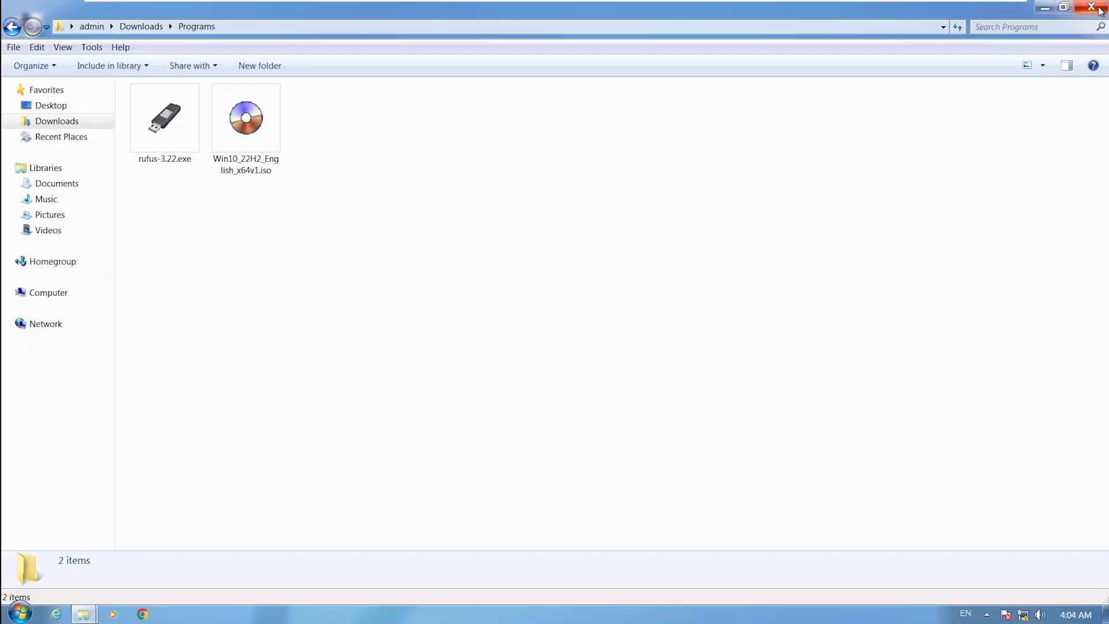
click(1099, 9)
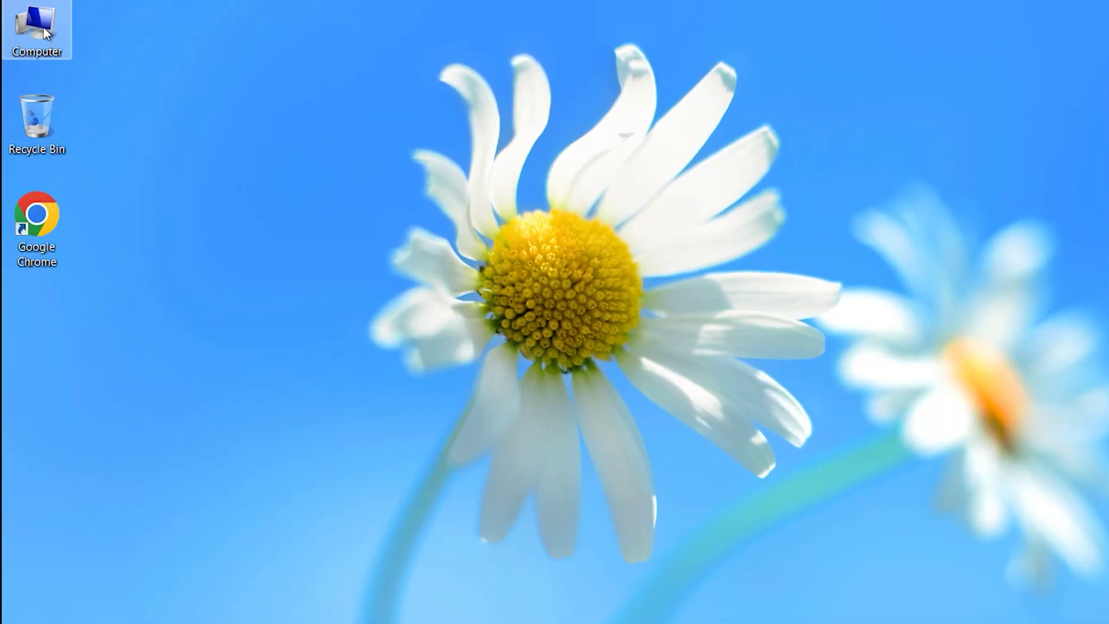
Open Disk Management in Computer Management and start Action > Create VHD
right_click(44, 28)
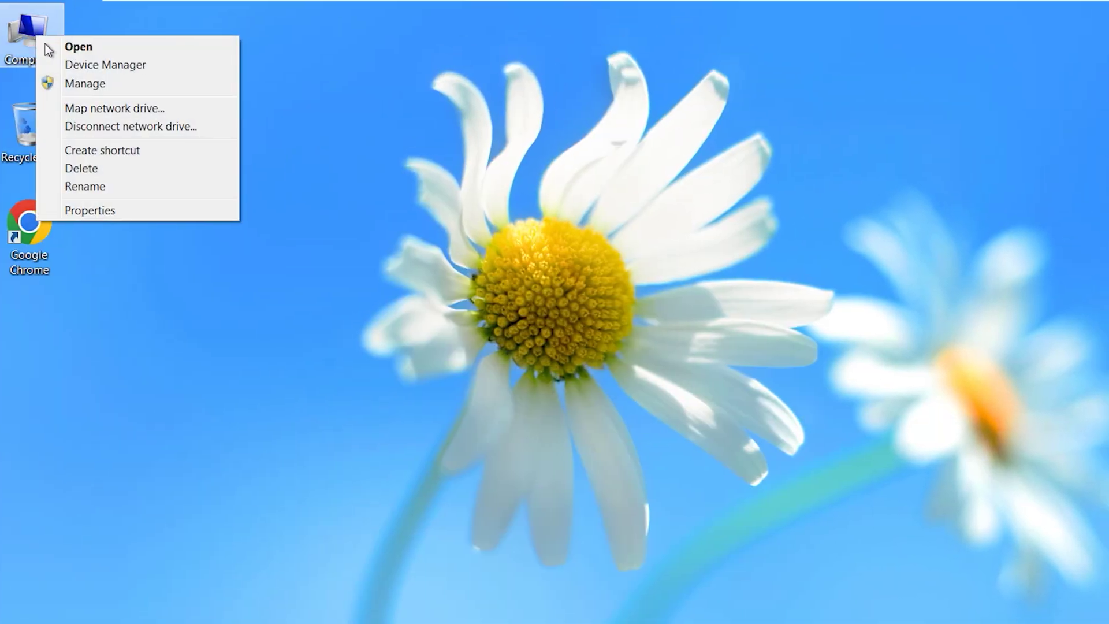
click(82, 81)
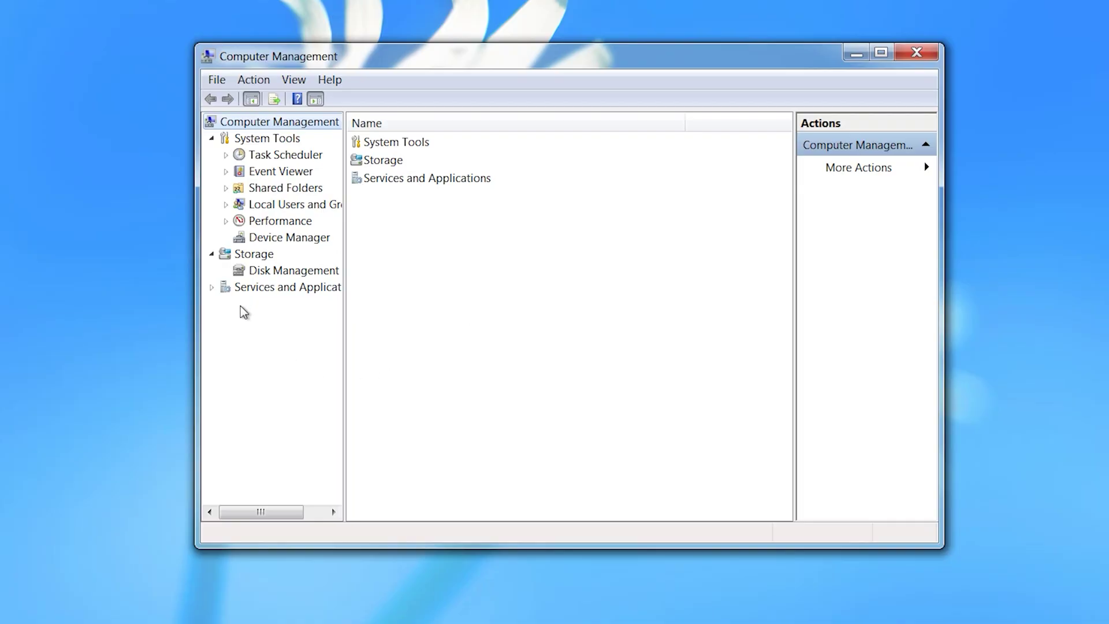
click(273, 271)
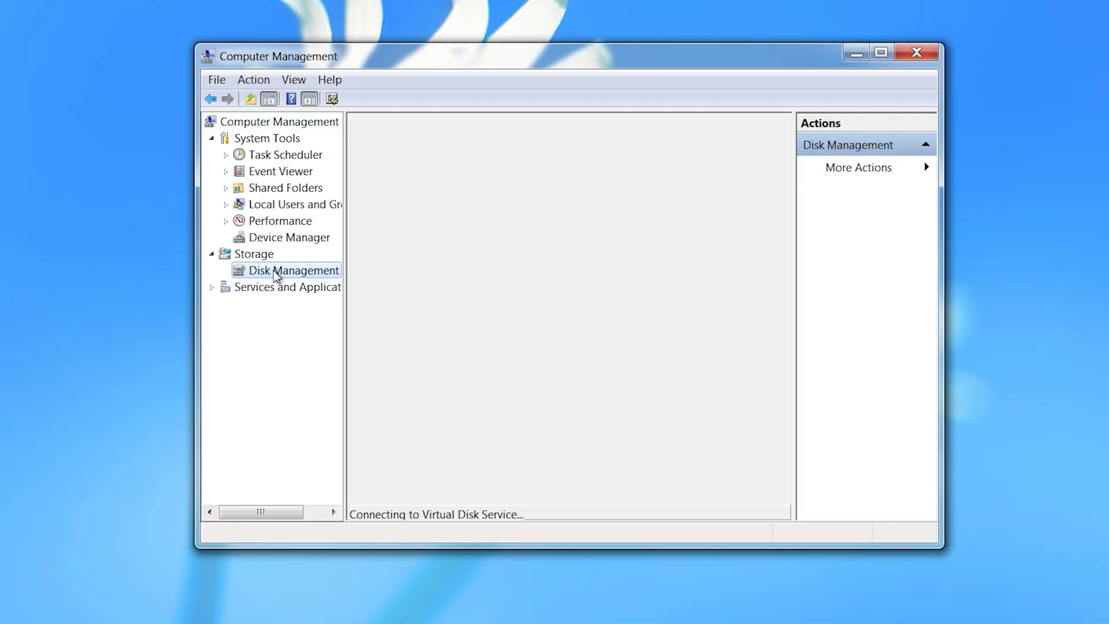
click(254, 81)
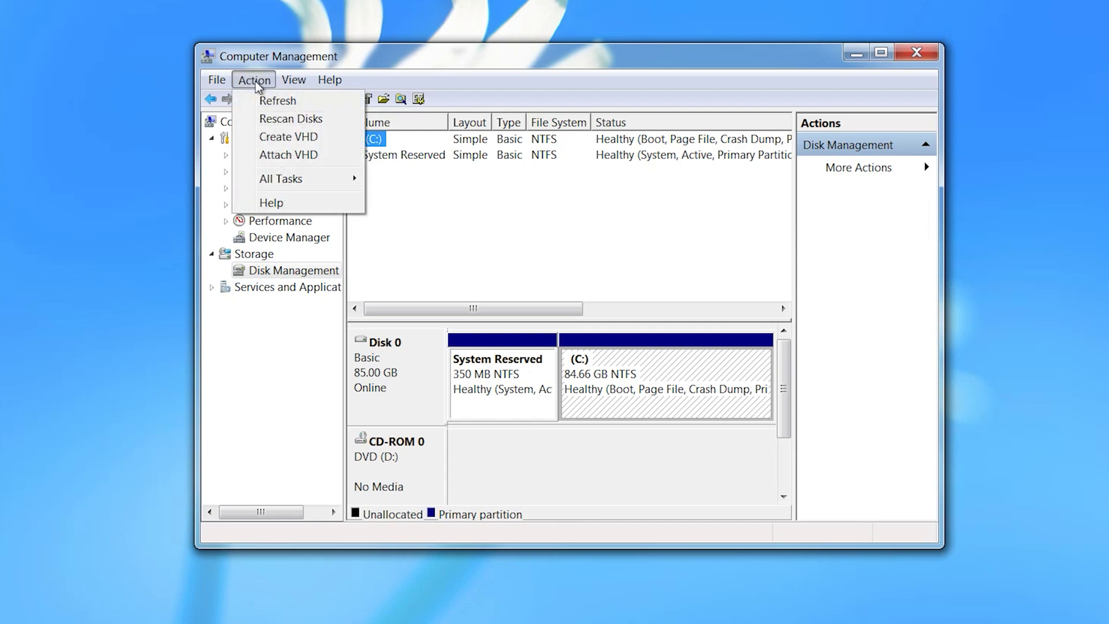
click(285, 138)
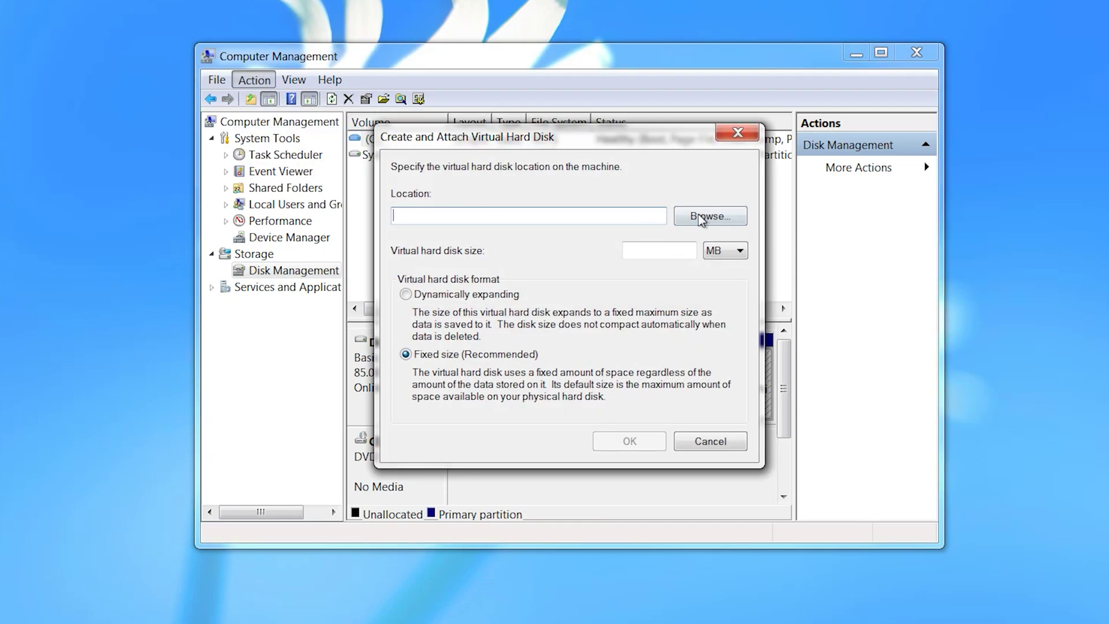
Create a VHD folder on C: and set the disk location to C:\VHD\VHD.vhd
click(704, 217)
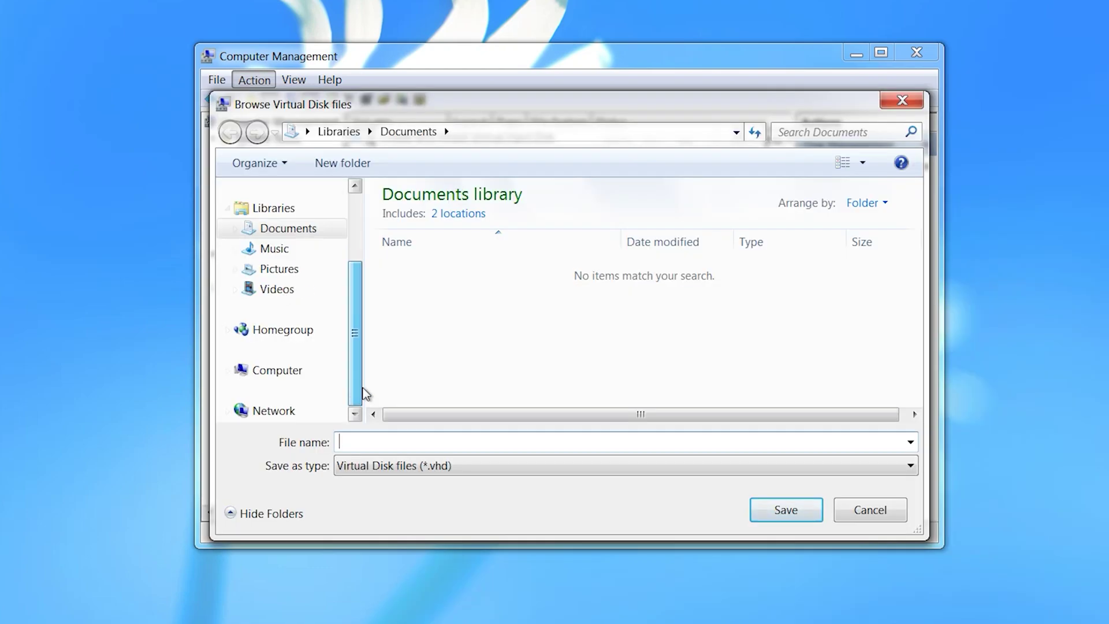
click(282, 368)
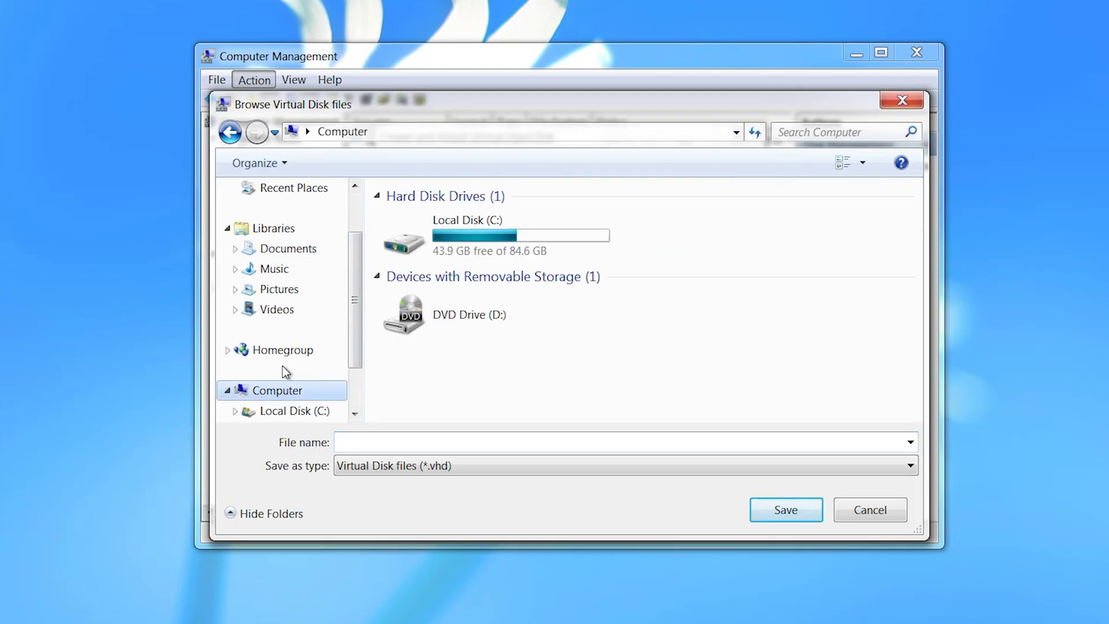
click(489, 239)
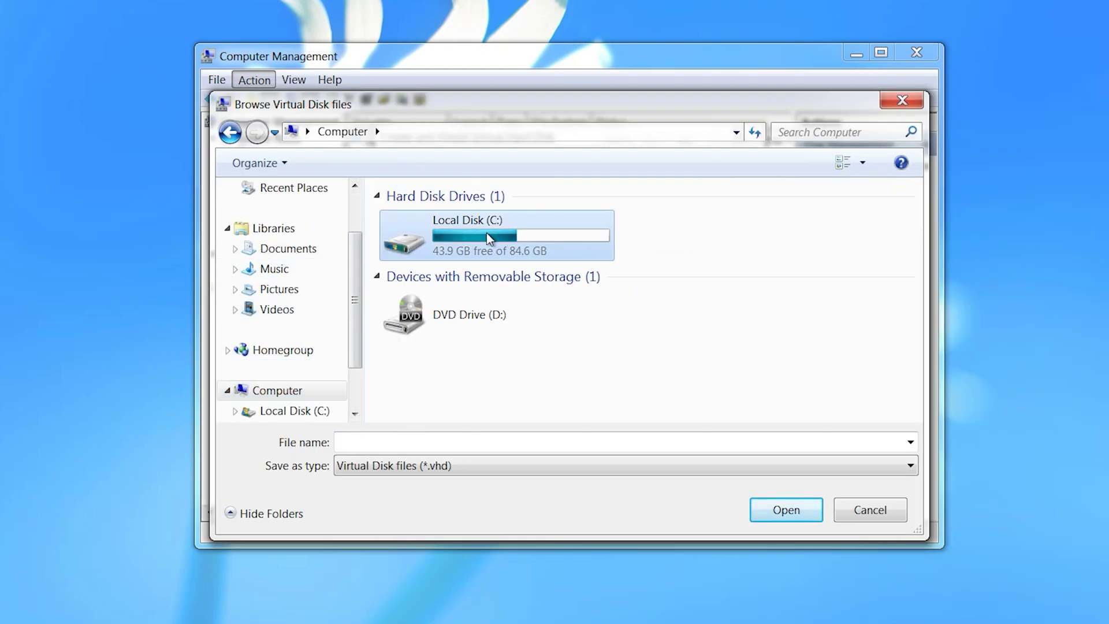
click(767, 511)
right_click(431, 313)
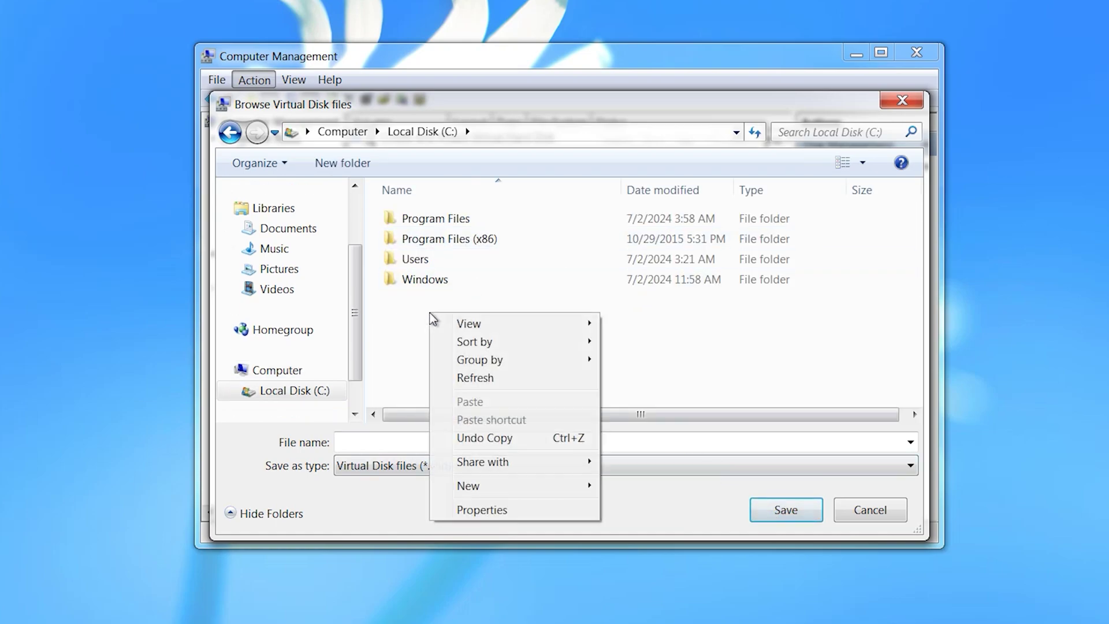
mouse_move(505, 489)
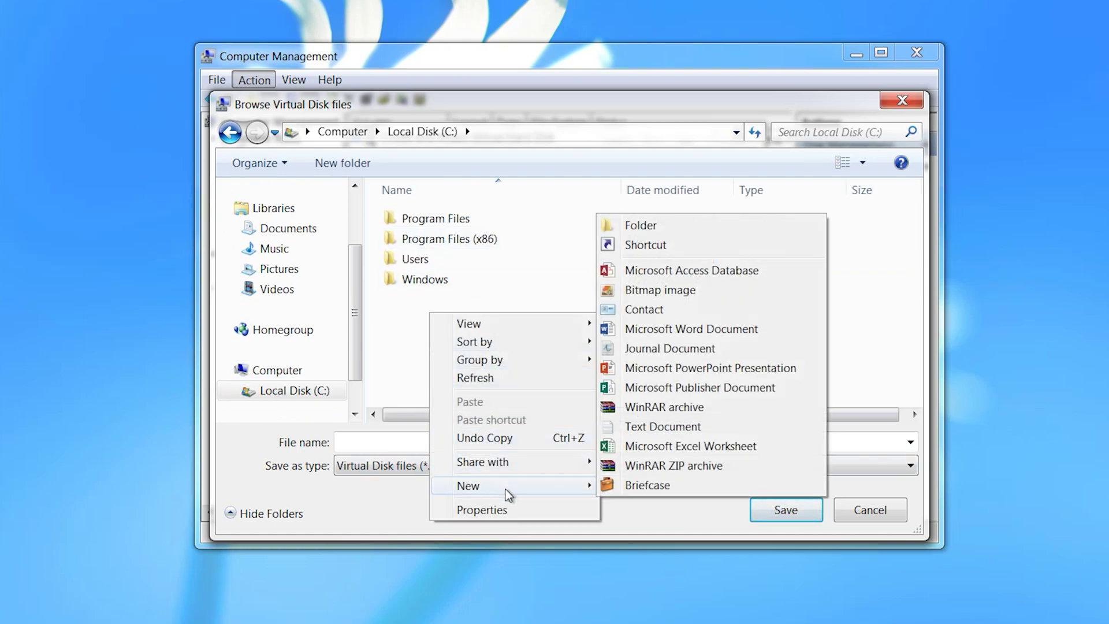
click(659, 226)
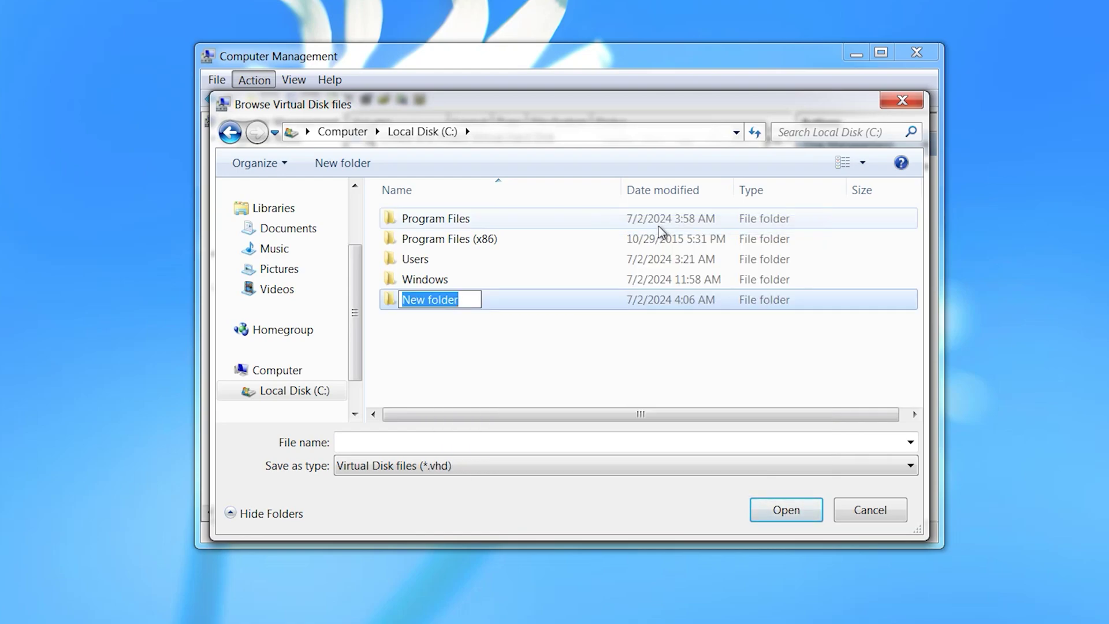
text(VHD)
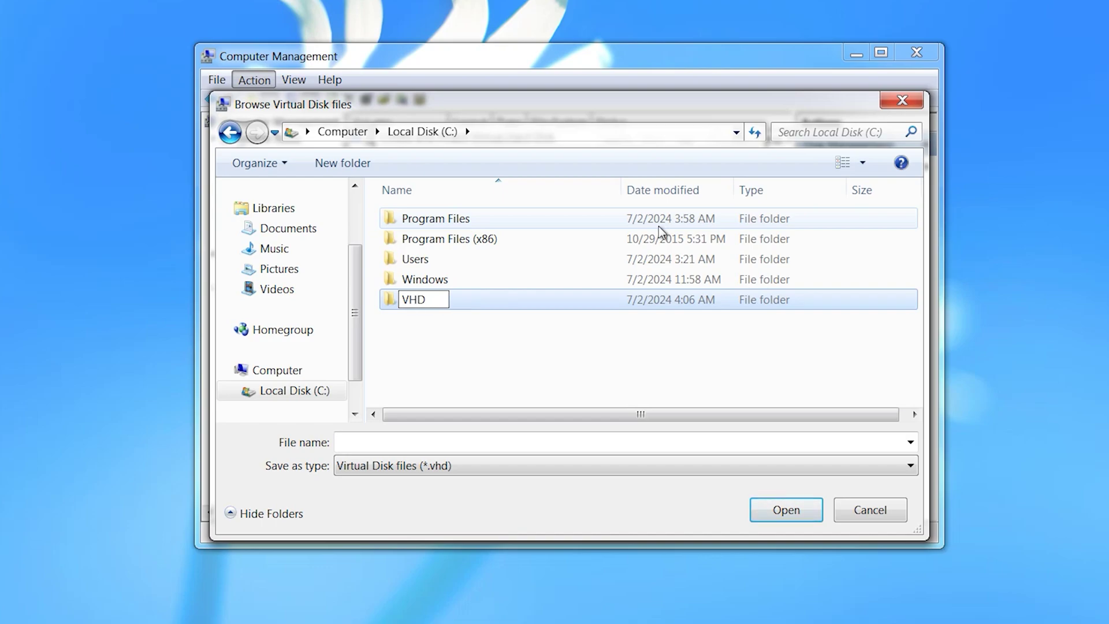
key(Return)
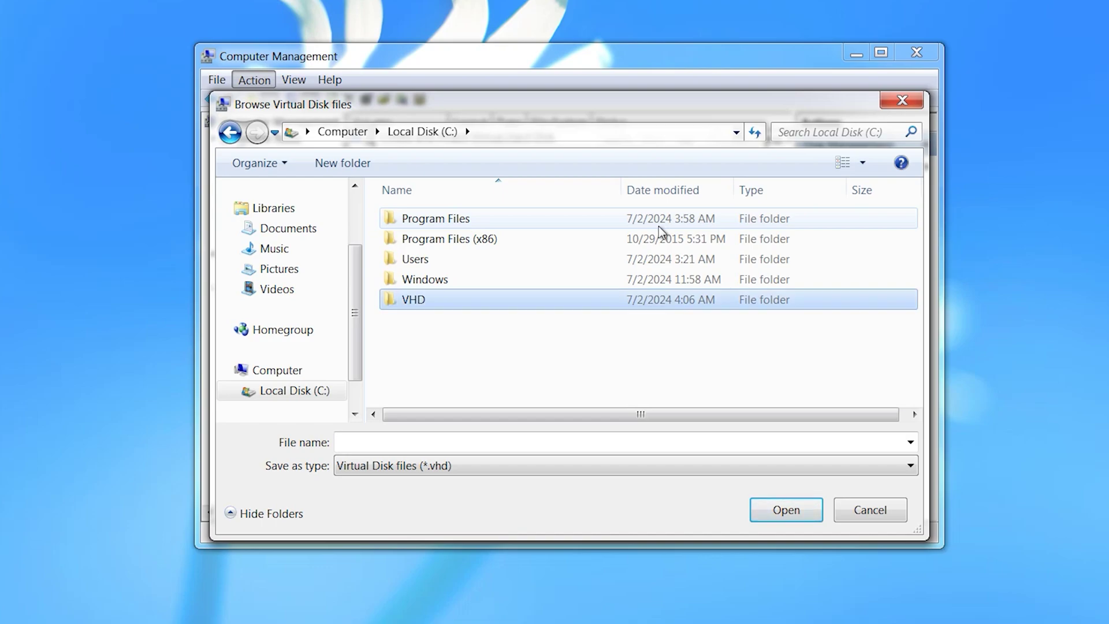
double_click(415, 300)
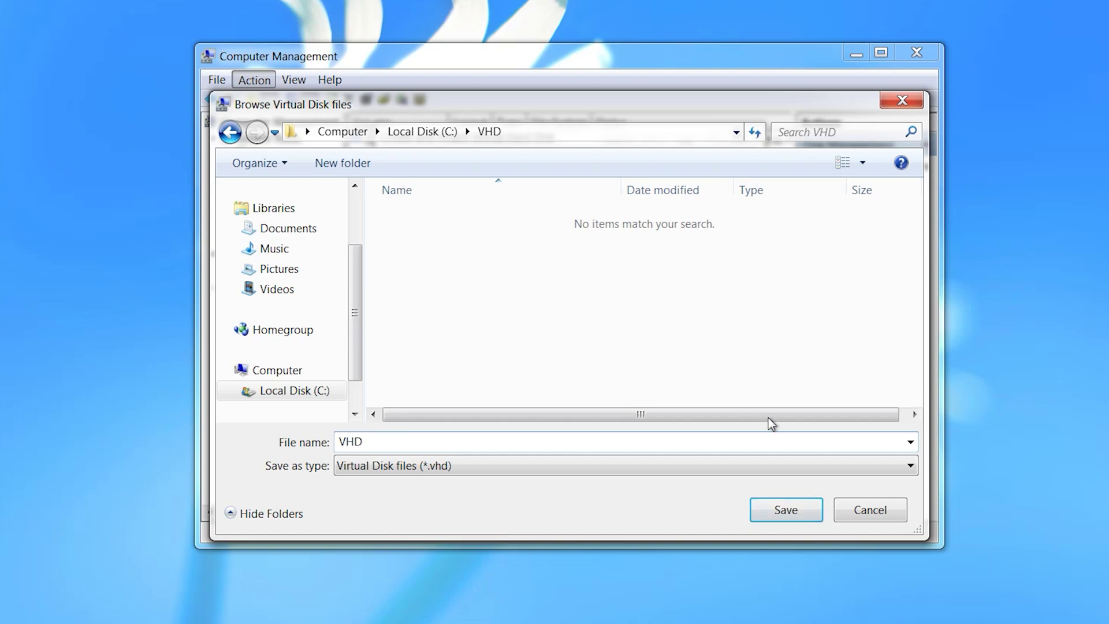
click(799, 508)
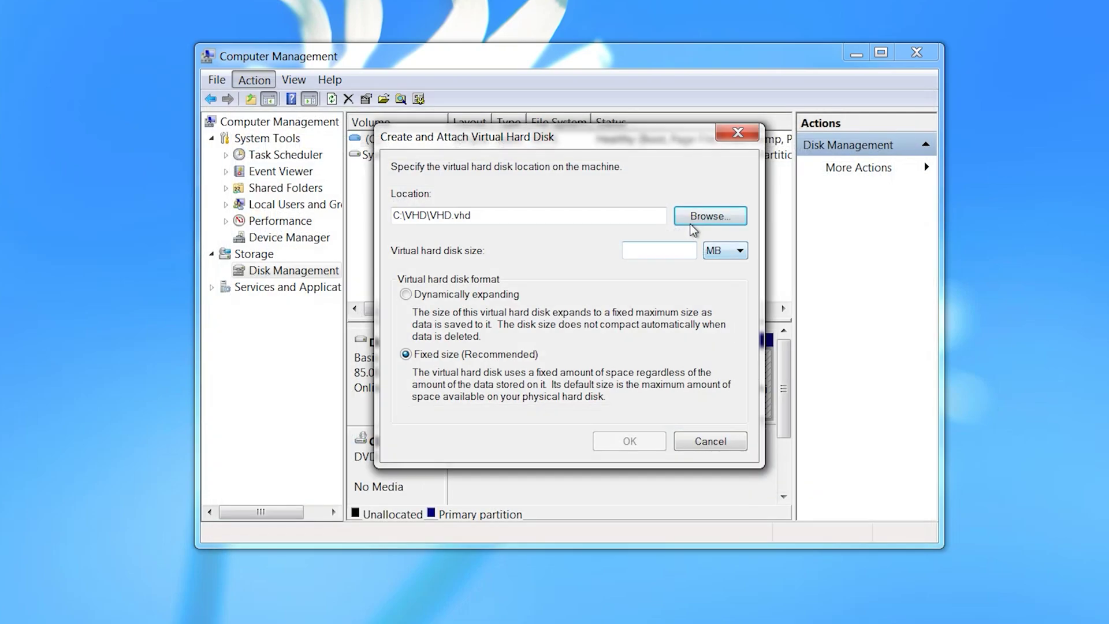
Set the virtual disk size to 10 GB and create it
click(739, 253)
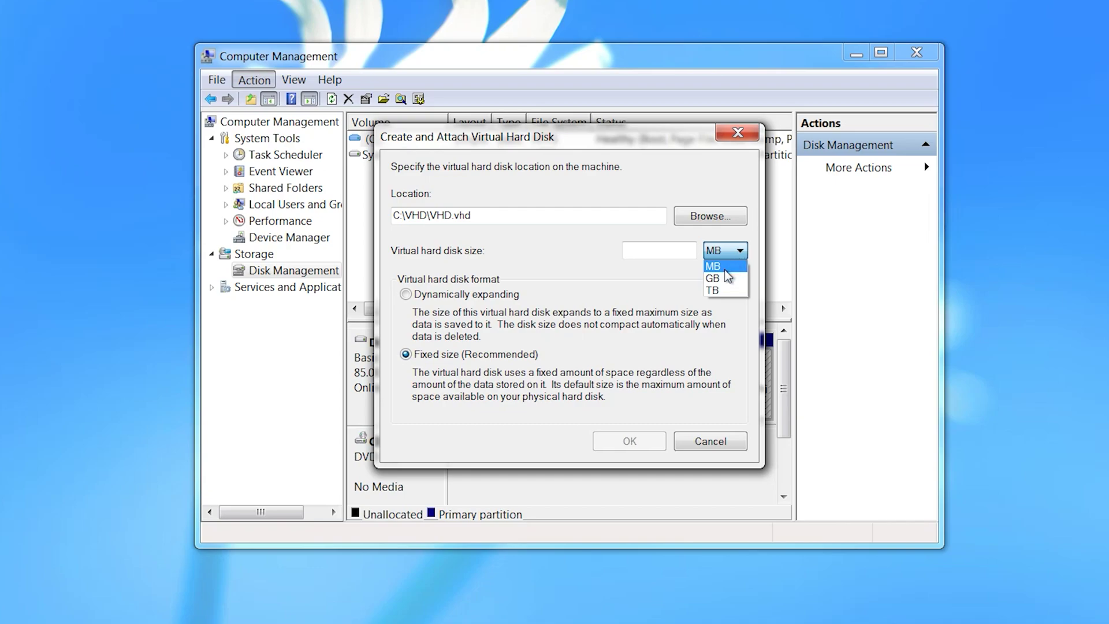
click(713, 278)
click(687, 249)
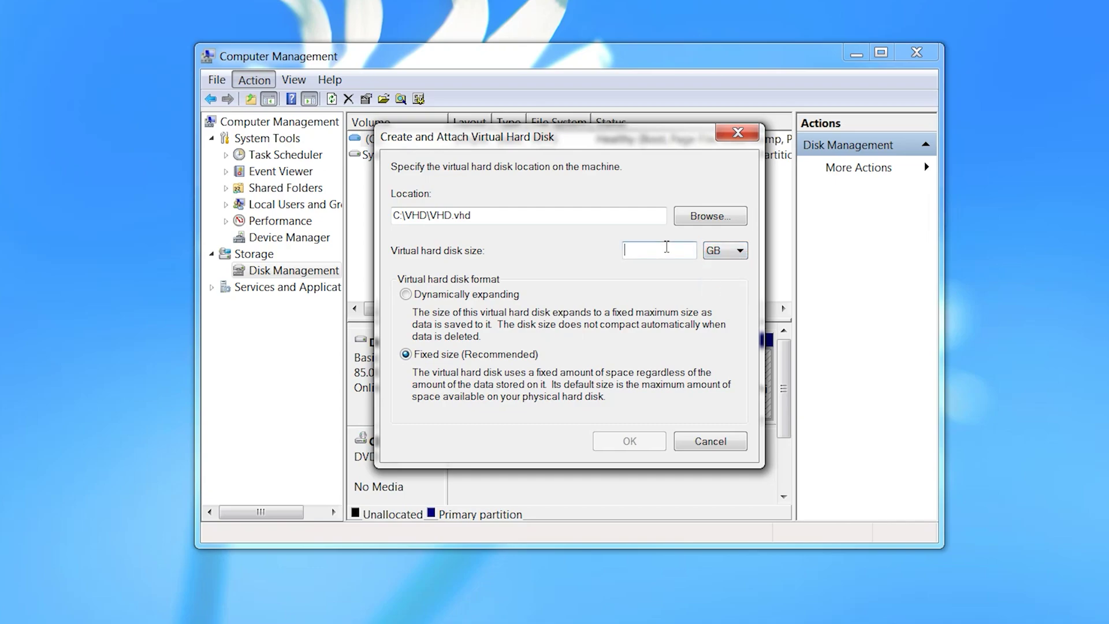
text(10)
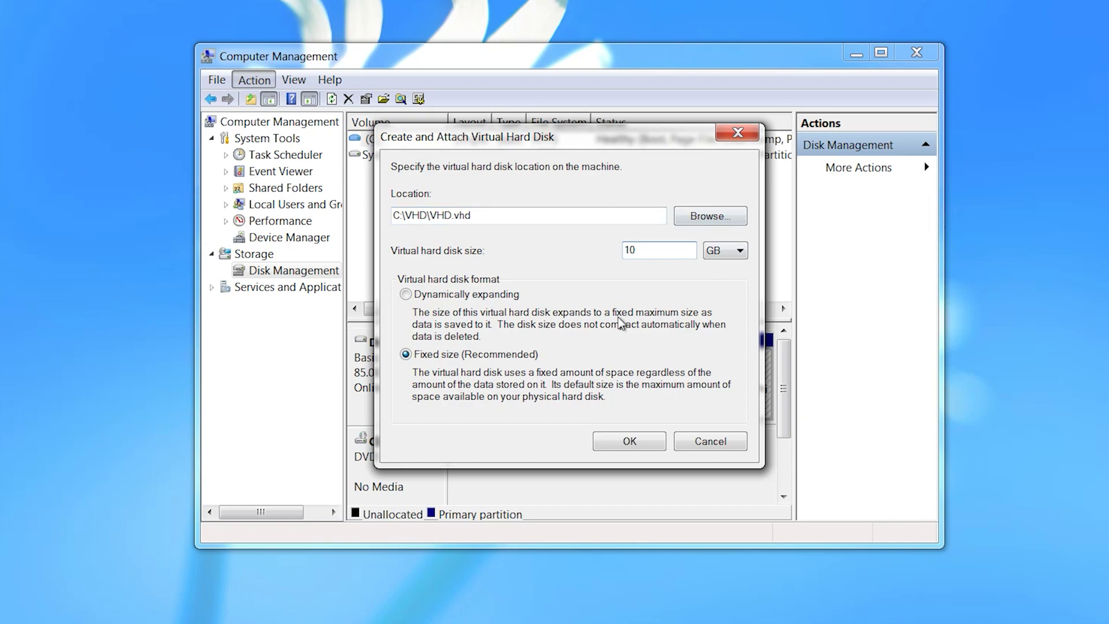
click(625, 442)
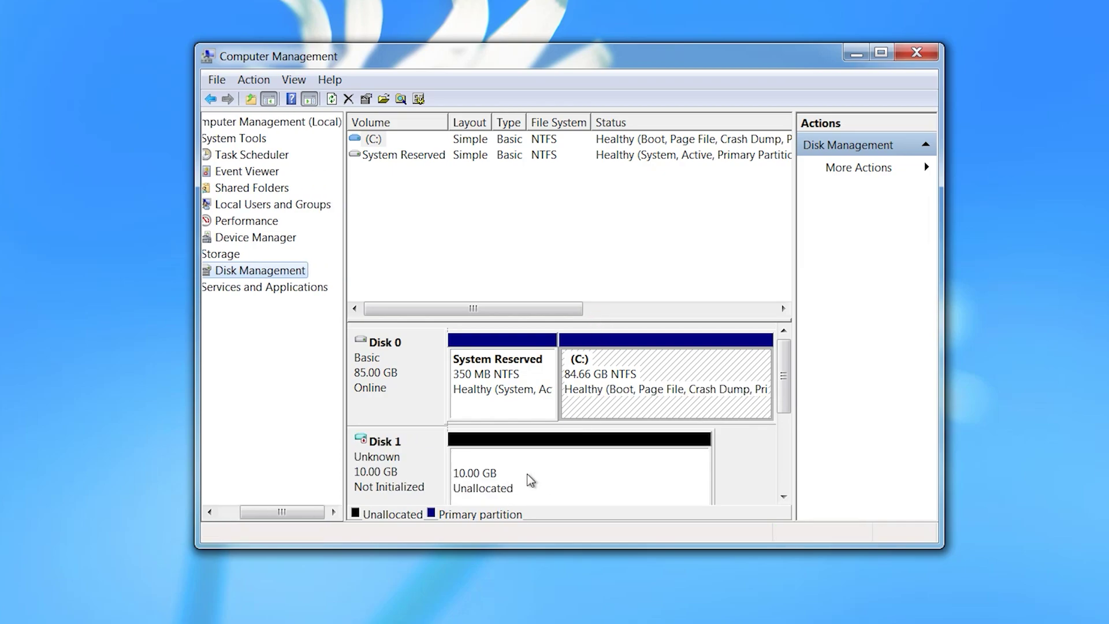
Initialize Disk 1 as MBR
right_click(411, 474)
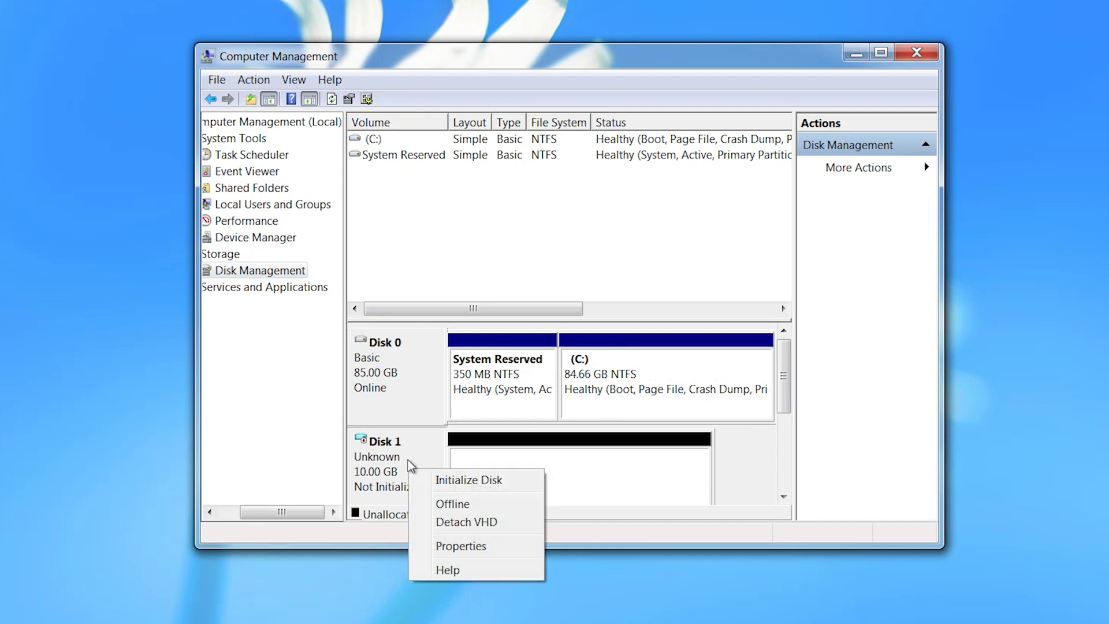
click(442, 481)
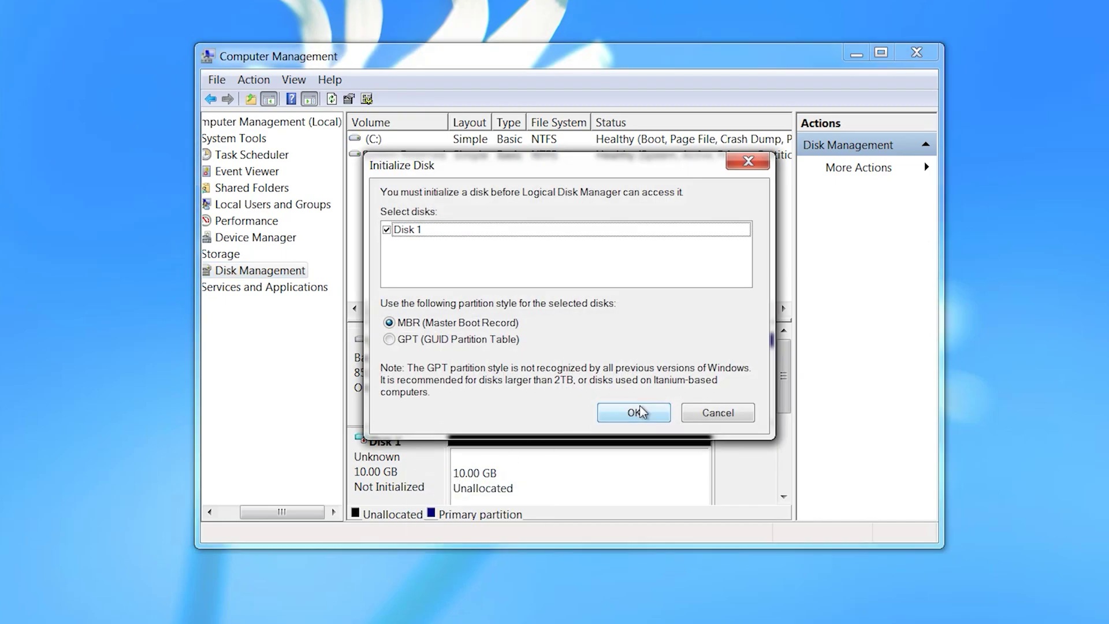
click(639, 409)
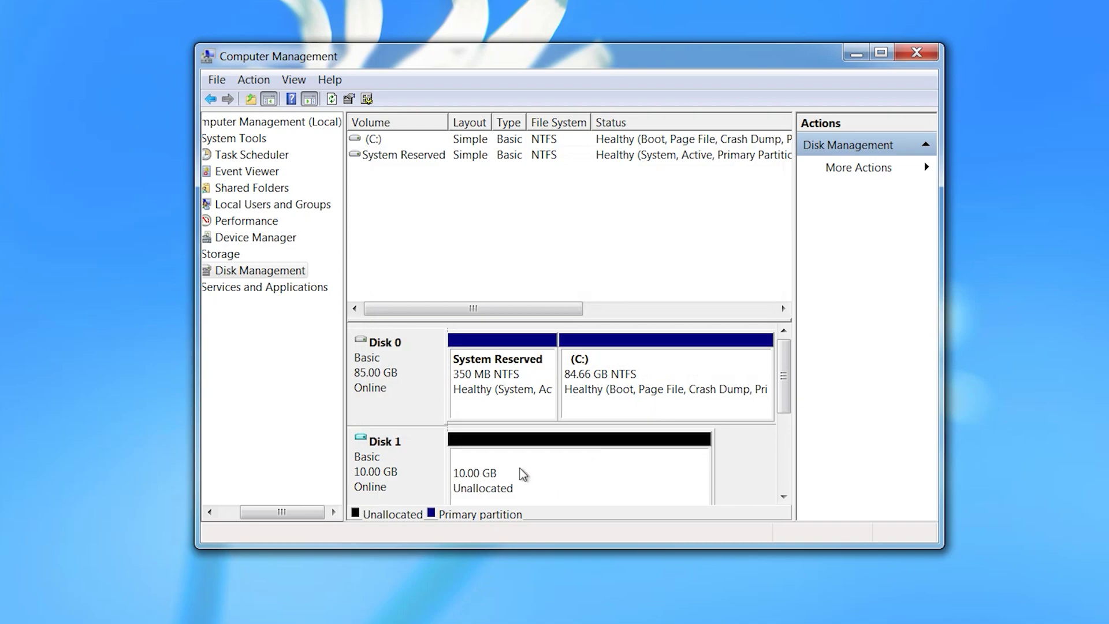
Create a full-size 10237 MB NTFS simple volume E: labelled VUSB on Disk 1
right_click(548, 472)
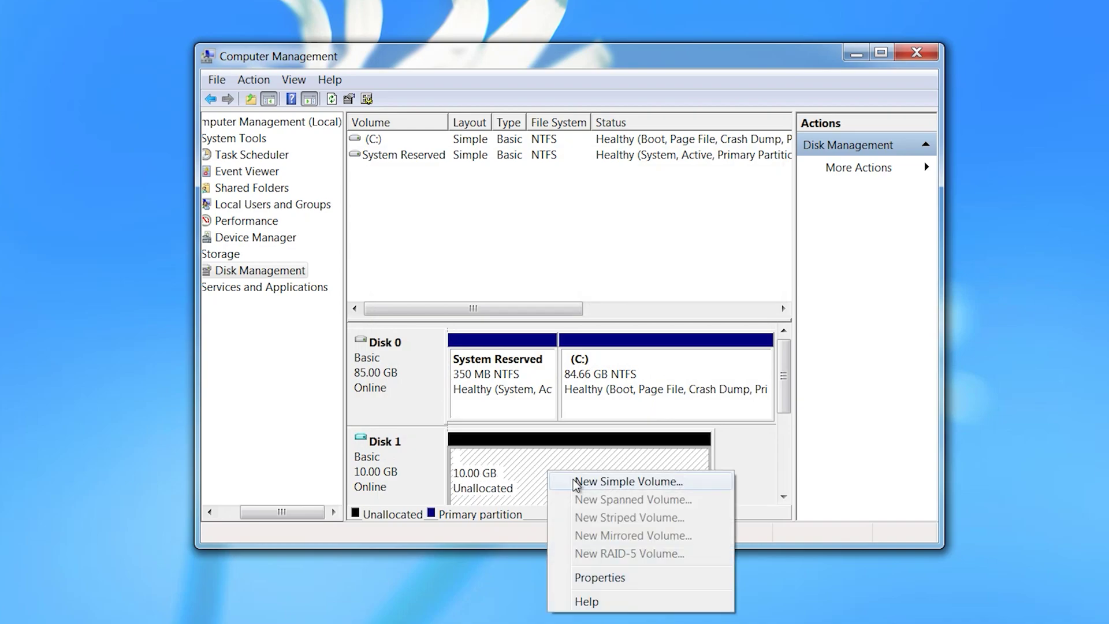
click(617, 483)
click(731, 469)
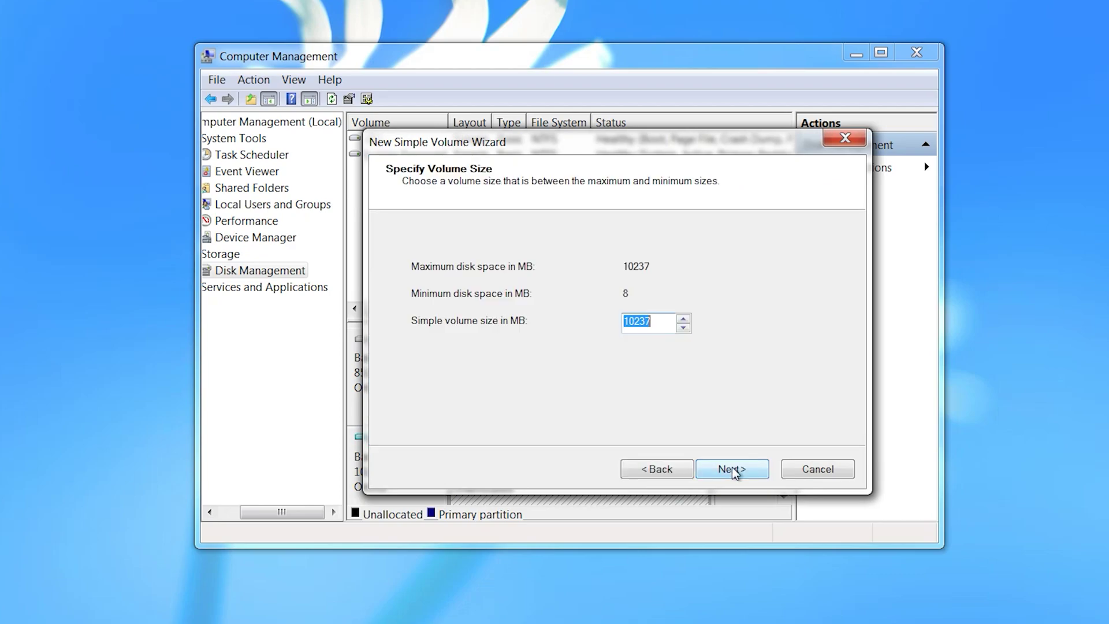
click(732, 469)
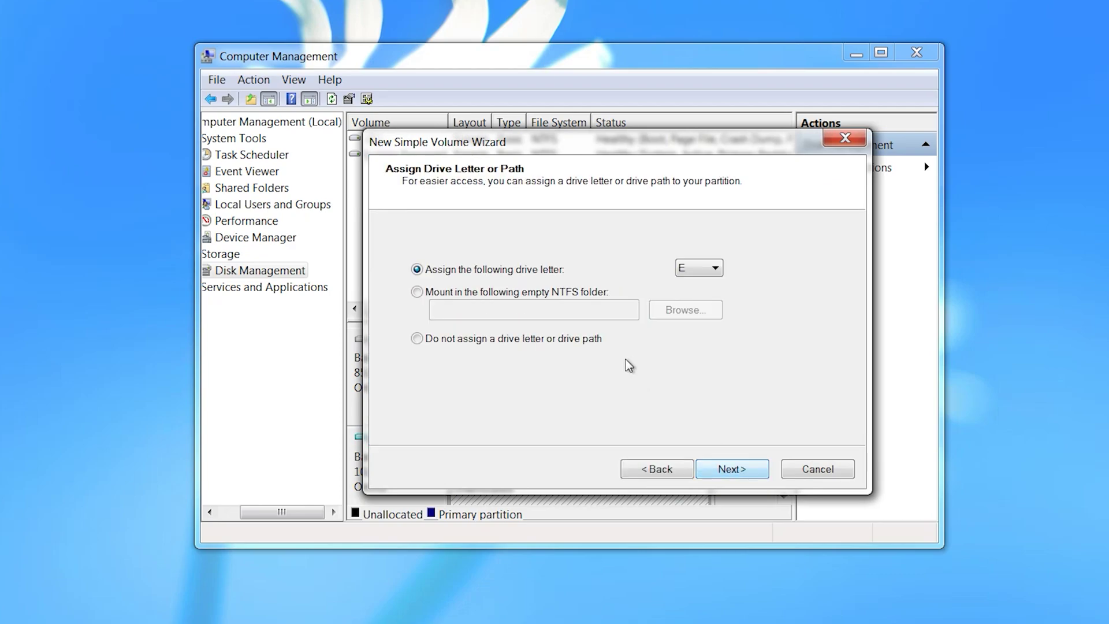
click(732, 469)
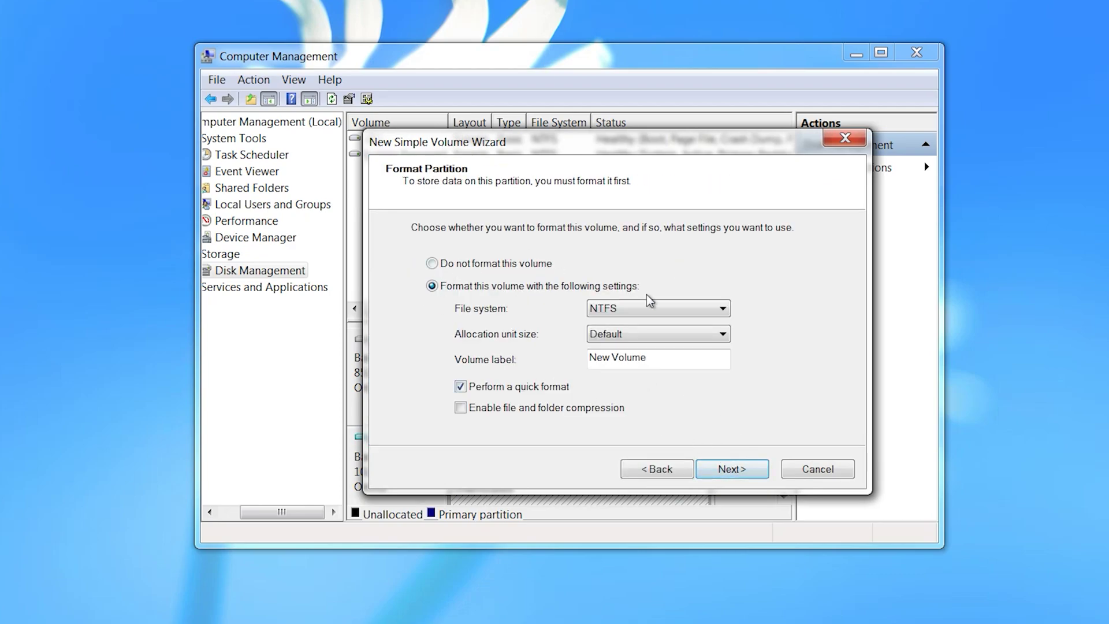
click(615, 358)
drag(659, 360, 568, 359)
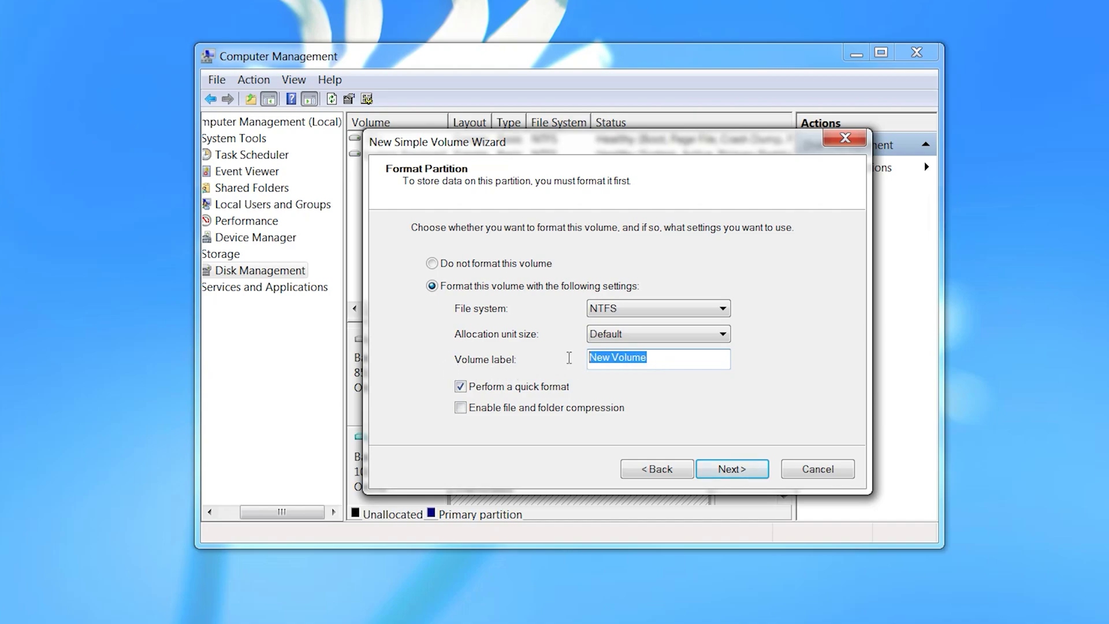
text(V)
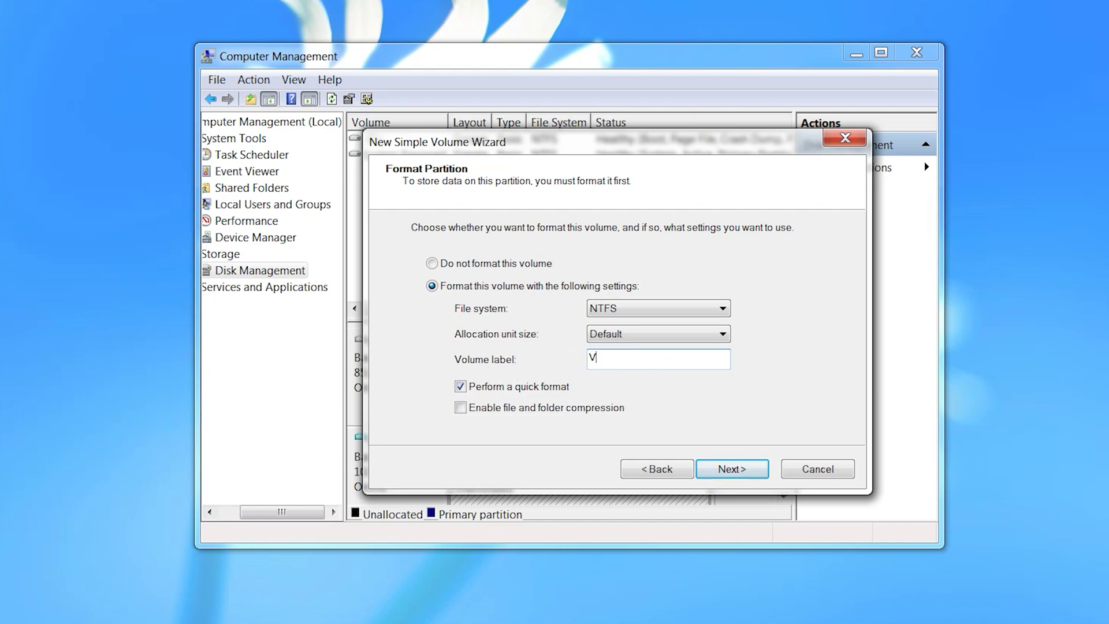
text(USB)
click(749, 471)
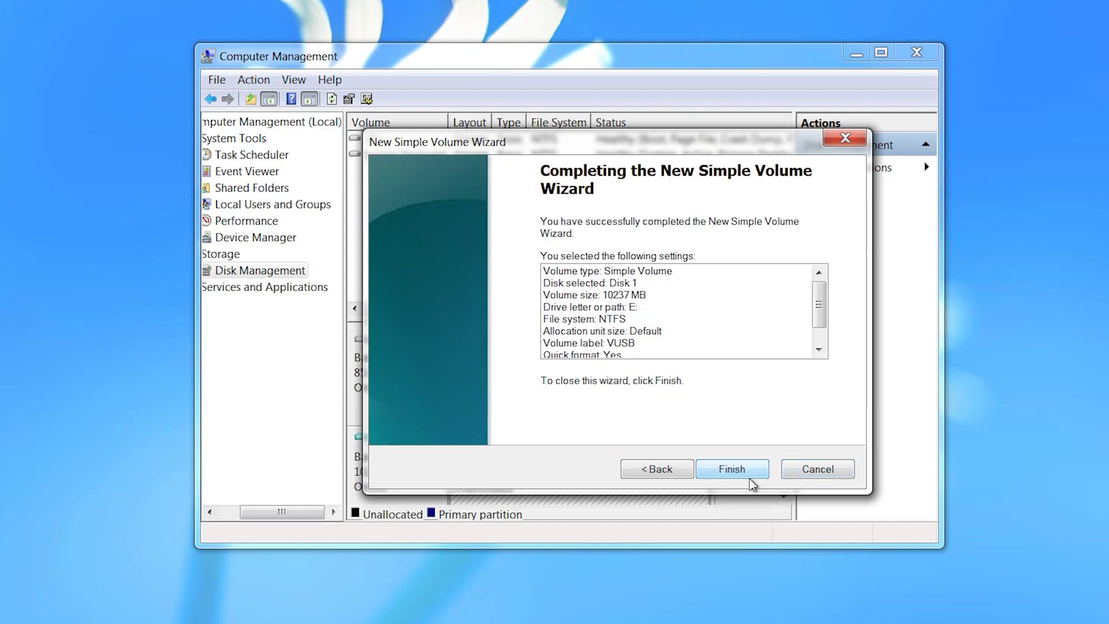
click(749, 480)
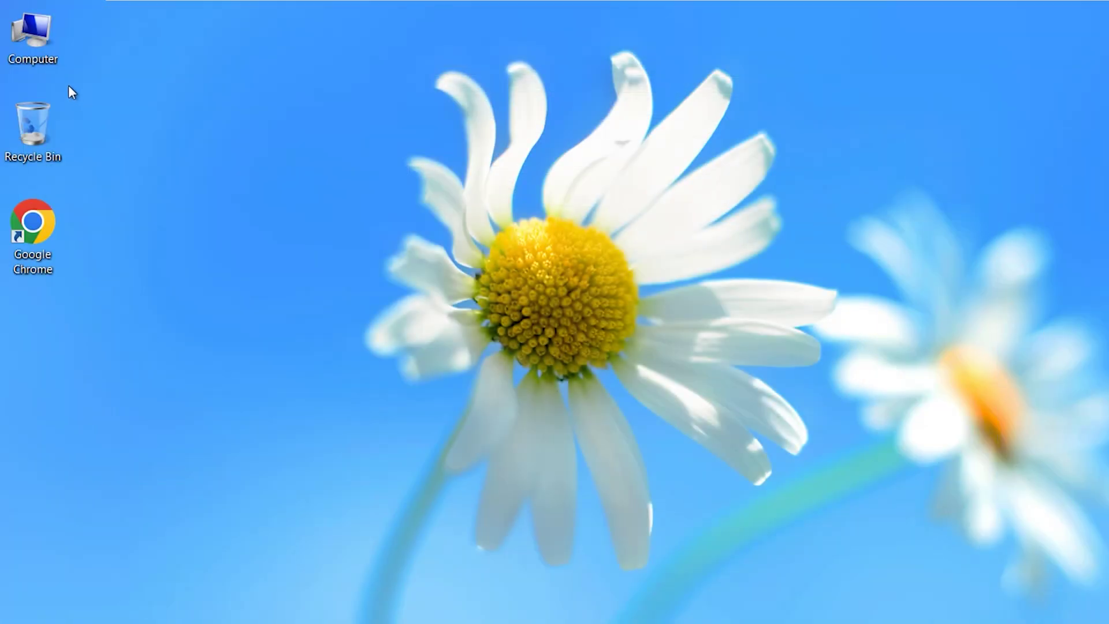
Browse from Computer to Downloads > Programs to show rufus-3.22.exe and the Win10 ISO
double_click(48, 27)
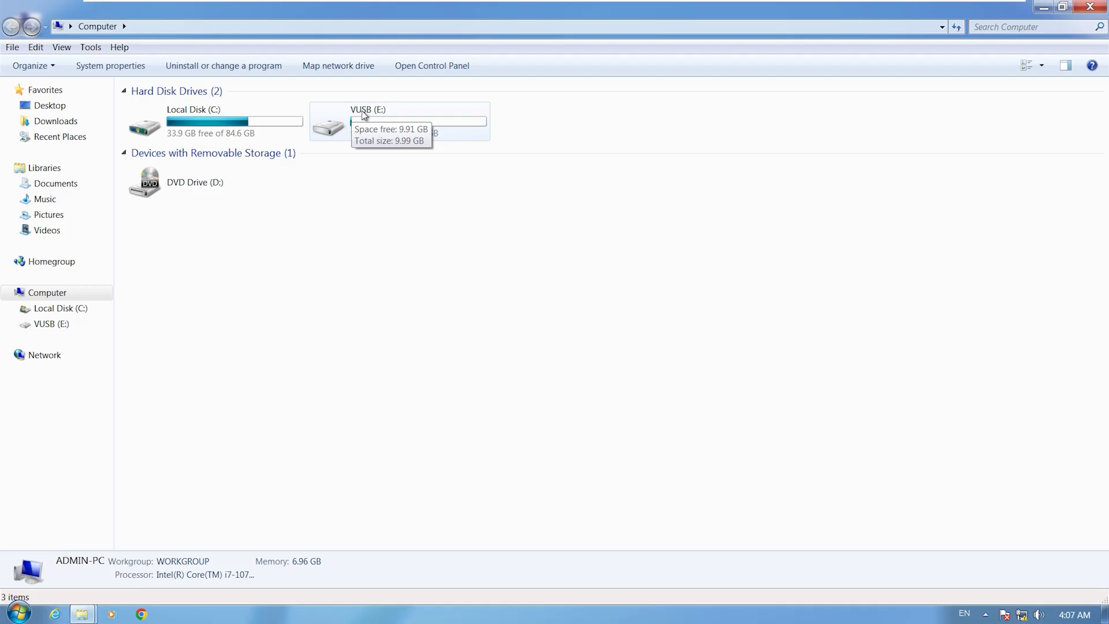
click(59, 124)
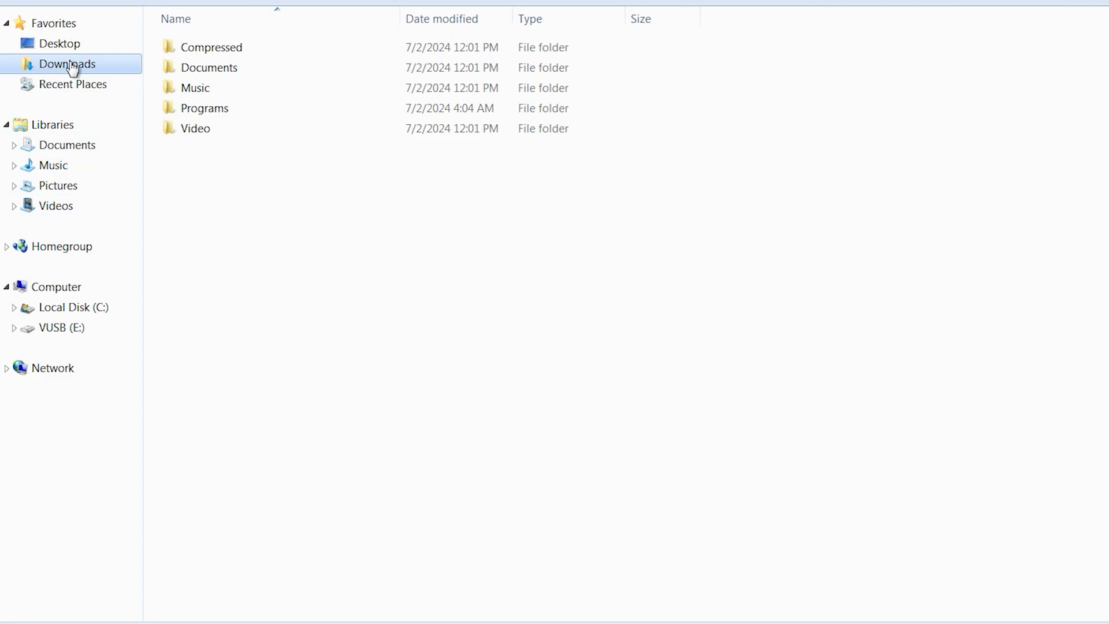
double_click(240, 112)
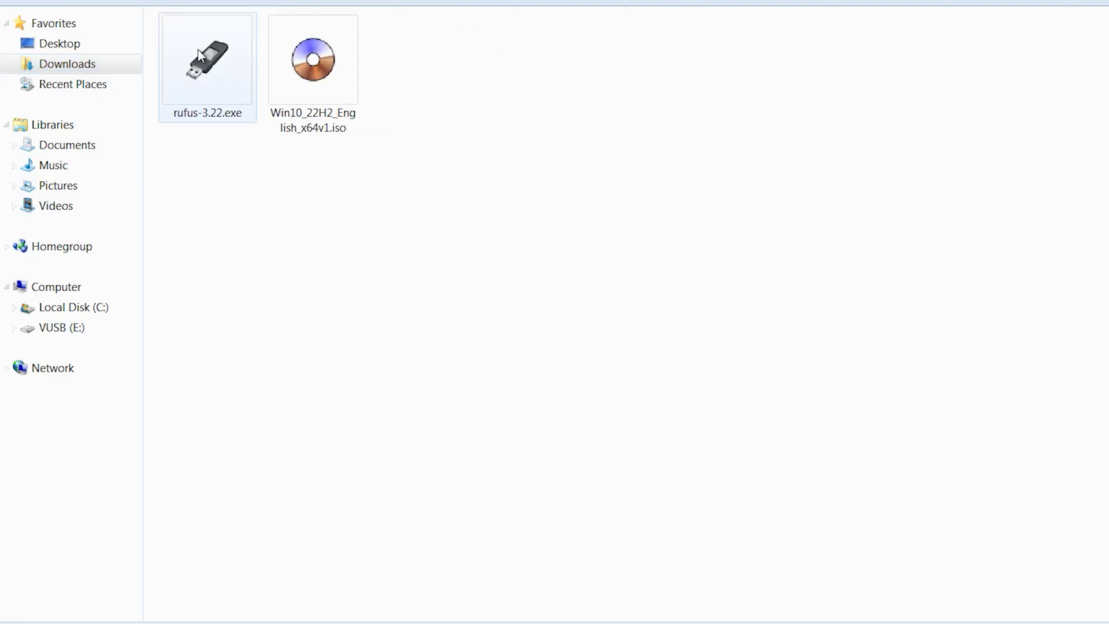
Launch rufus-3.22.exe, allow update checks, and load Win10_22H2_English_x64v1.iso from Downloads > Programs
double_click(218, 78)
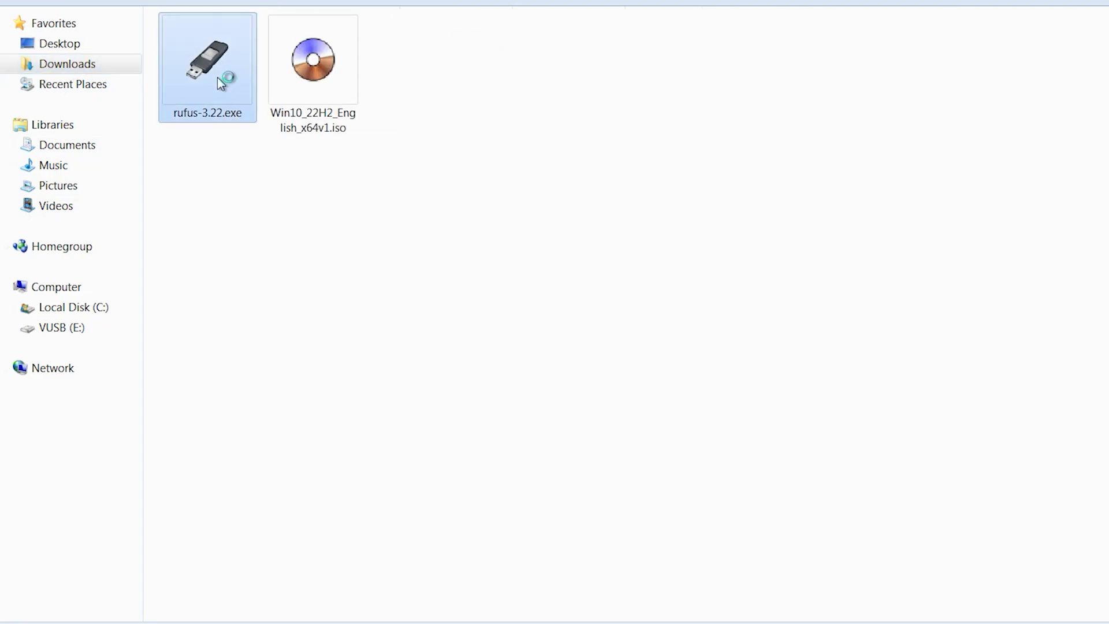
click(613, 330)
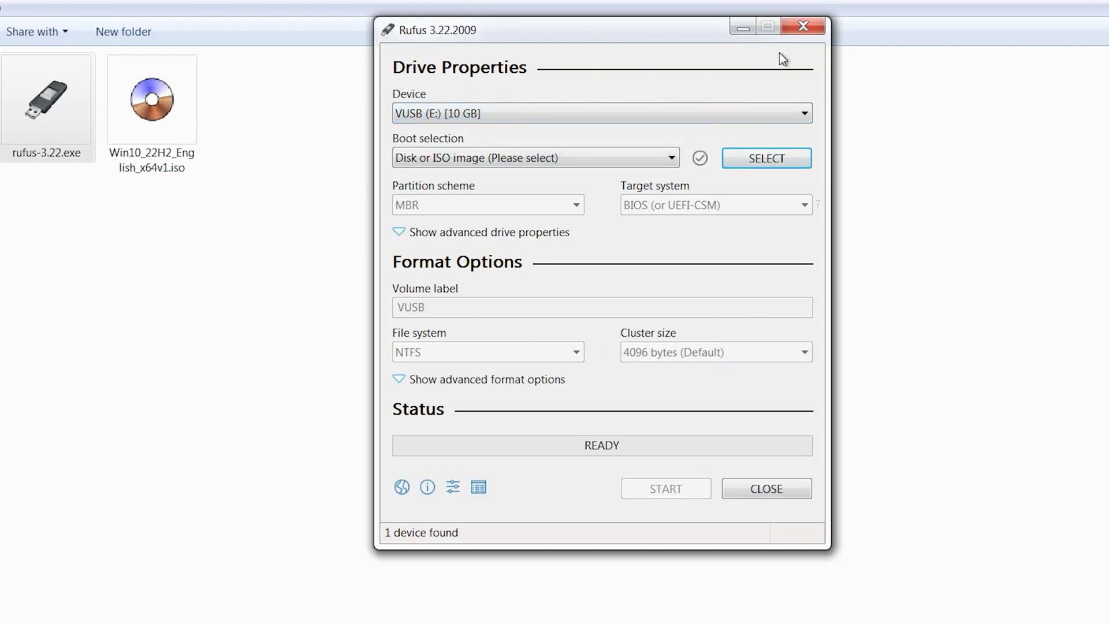
click(769, 163)
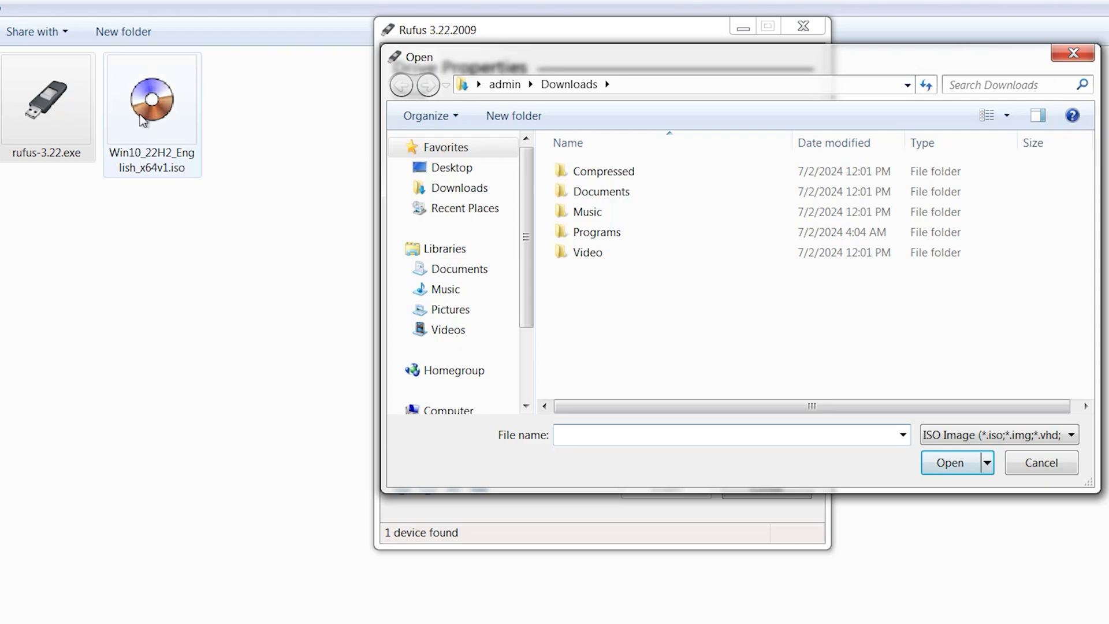
click(483, 192)
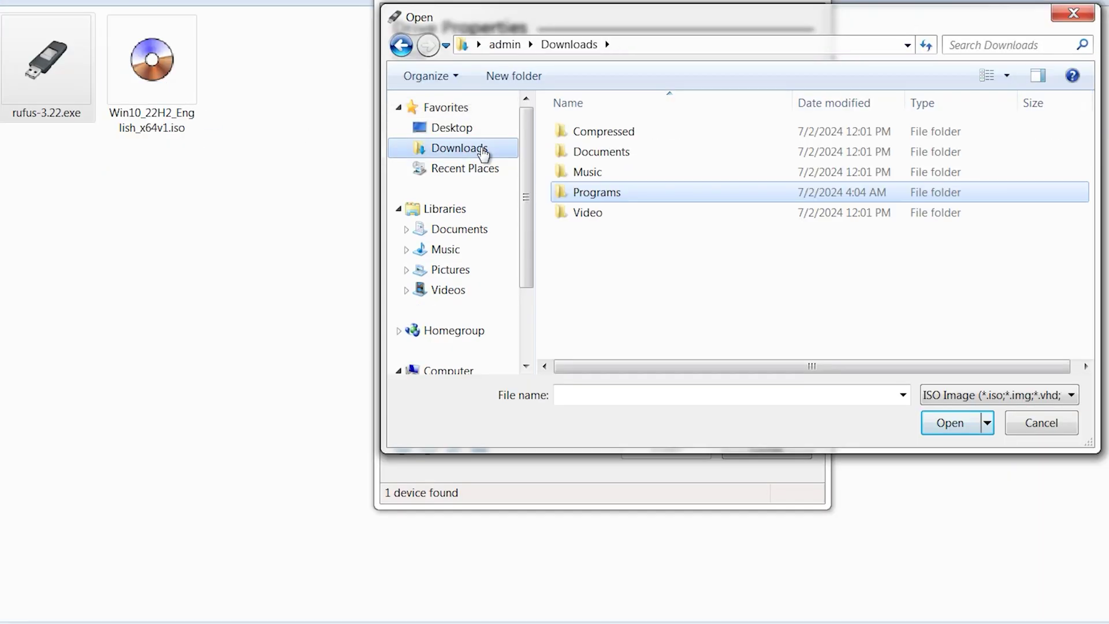
double_click(621, 194)
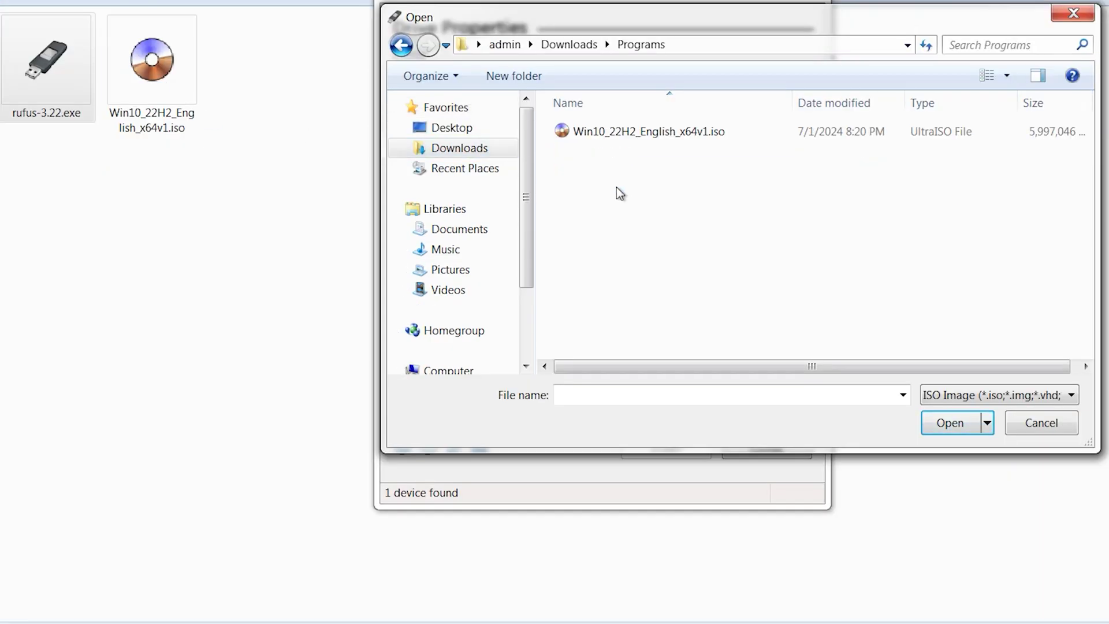
click(603, 143)
click(952, 423)
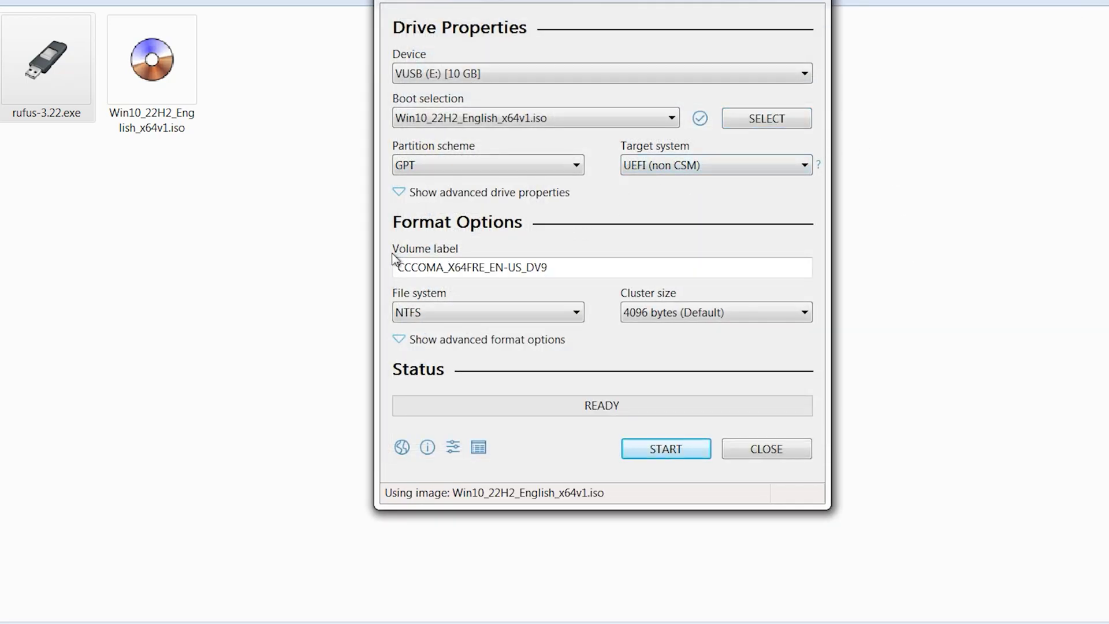
Change the volume label to 'win 7' and write the ISO to VUSB (E:), confirming data loss
double_click(553, 264)
key(BackSpace)
key(BackSpace)
key(BackSpace)
key(BackSpace)
key(BackSpace)
key(BackSpace)
key(BackSpace)
key(BackSpace)
key(BackSpace)
key(BackSpace)
key(BackSpace)
key(BackSpace)
key(BackSpace)
key(BackSpace)
key(BackSpace)
key(BackSpace)
key(BackSpace)
key(BackSpace)
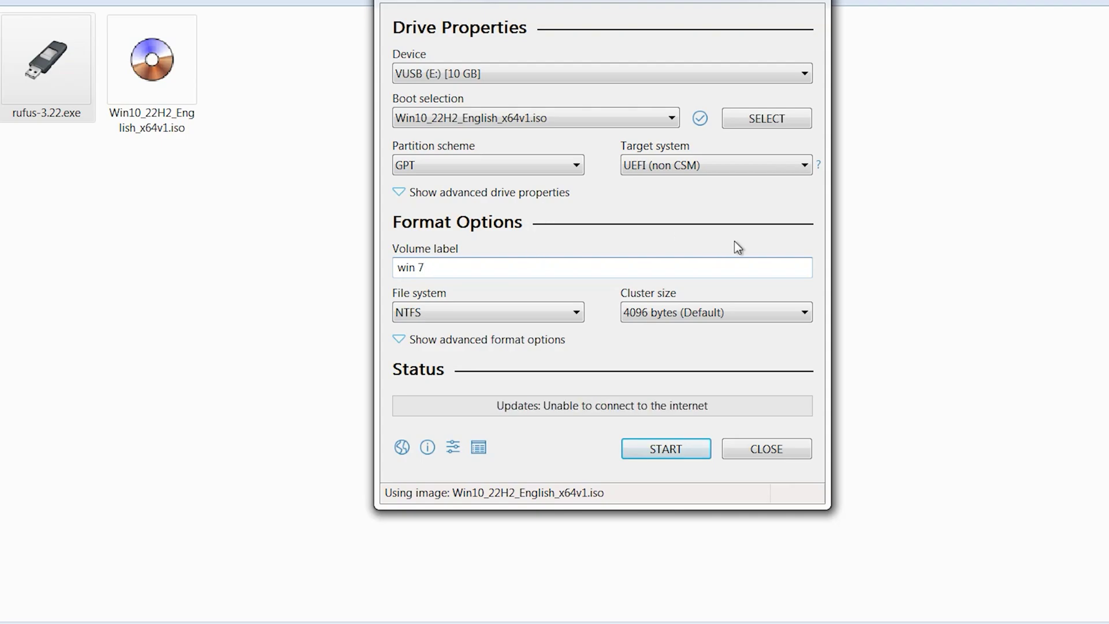
click(675, 445)
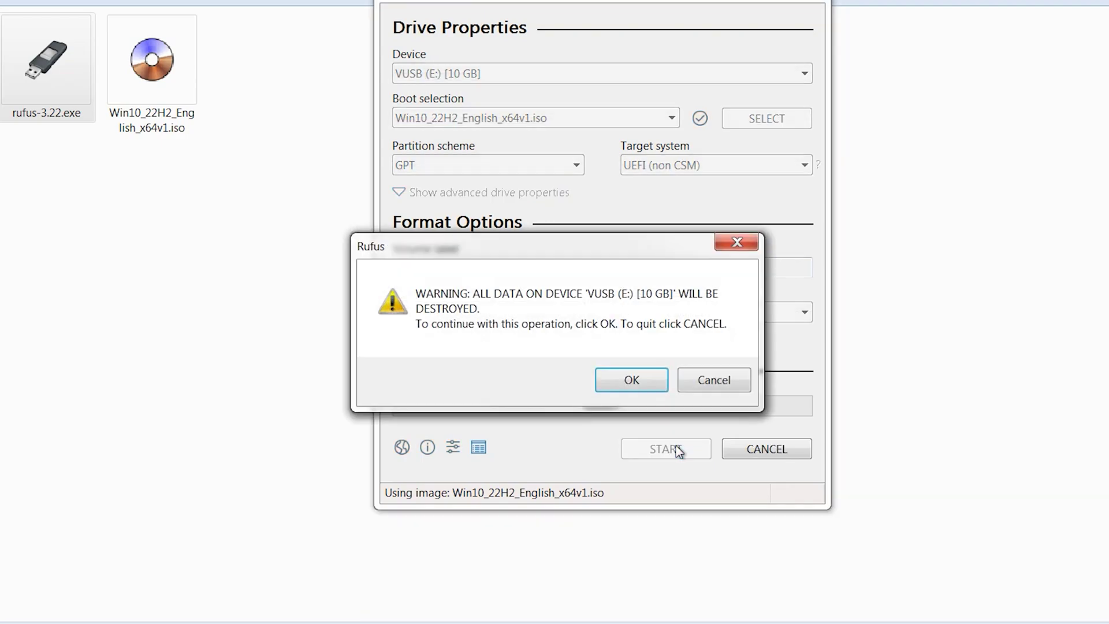
click(640, 377)
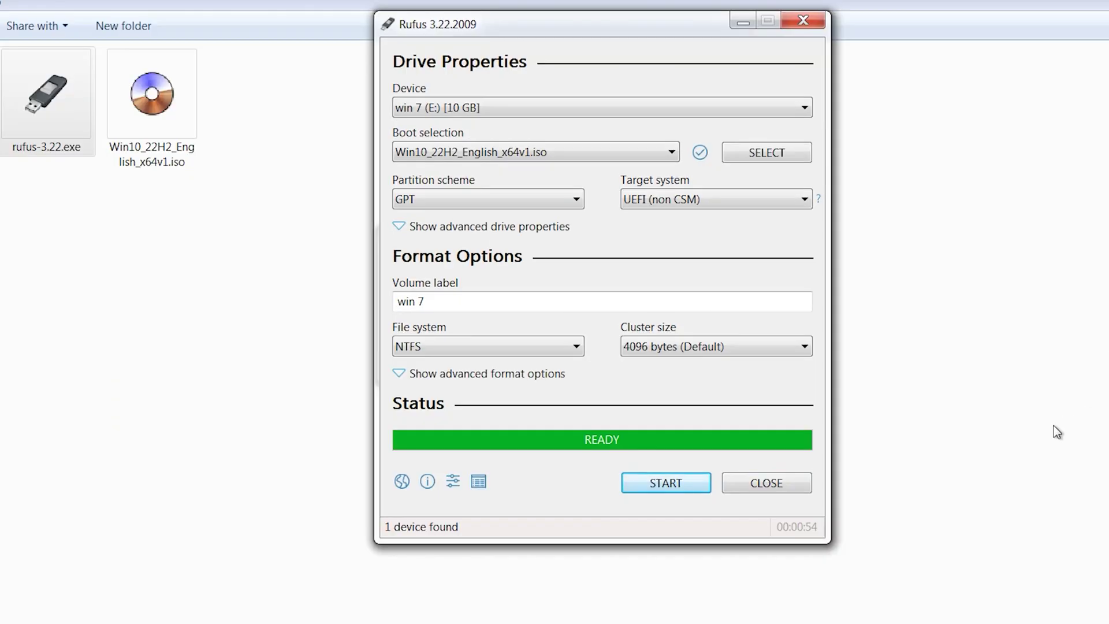
Close Rufus, cancel the format prompt for E:, and open the win 7 (E:) drive from Computer
click(728, 421)
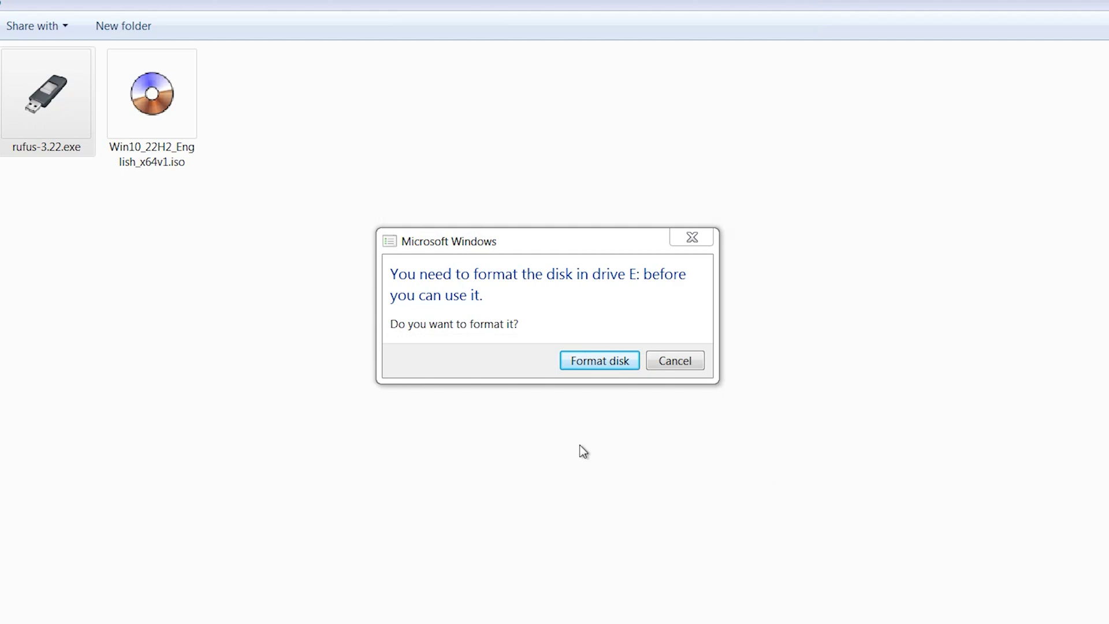
click(691, 238)
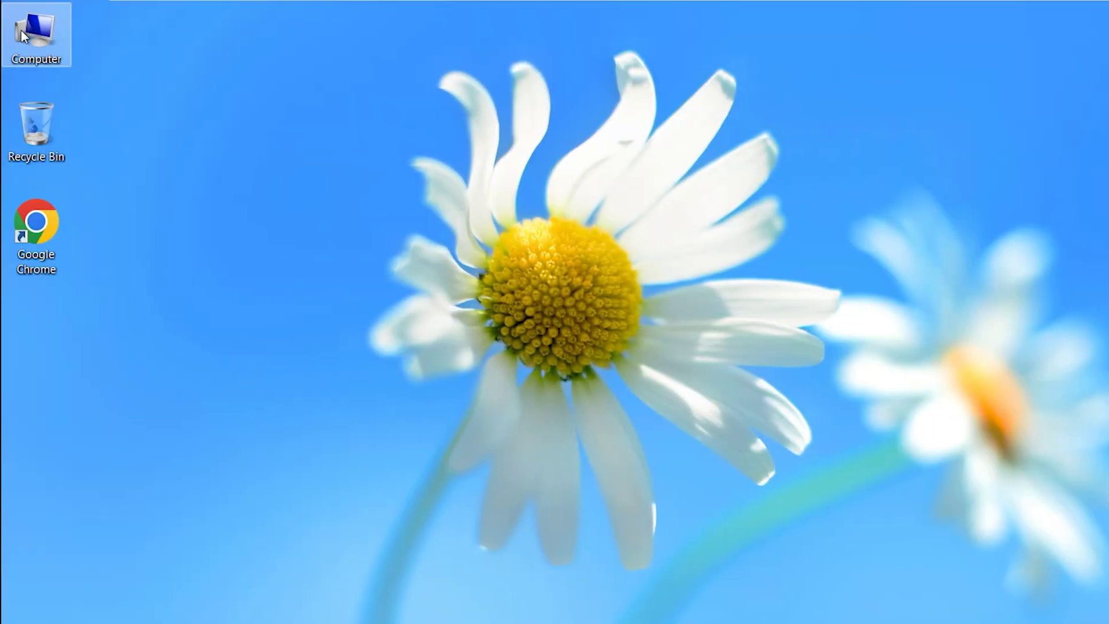
double_click(23, 35)
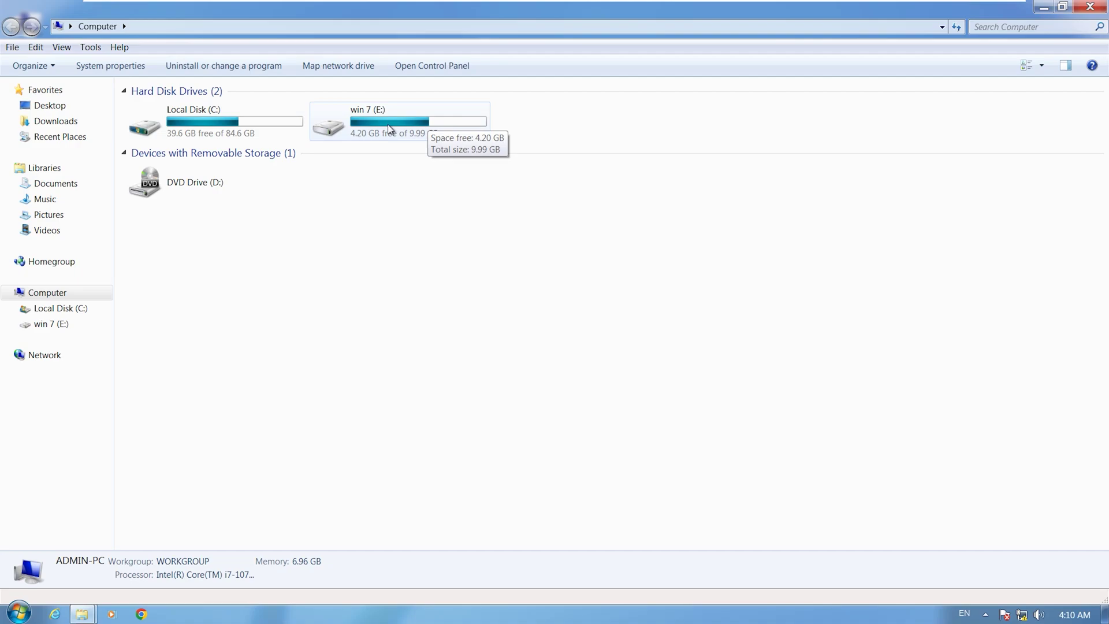
double_click(388, 126)
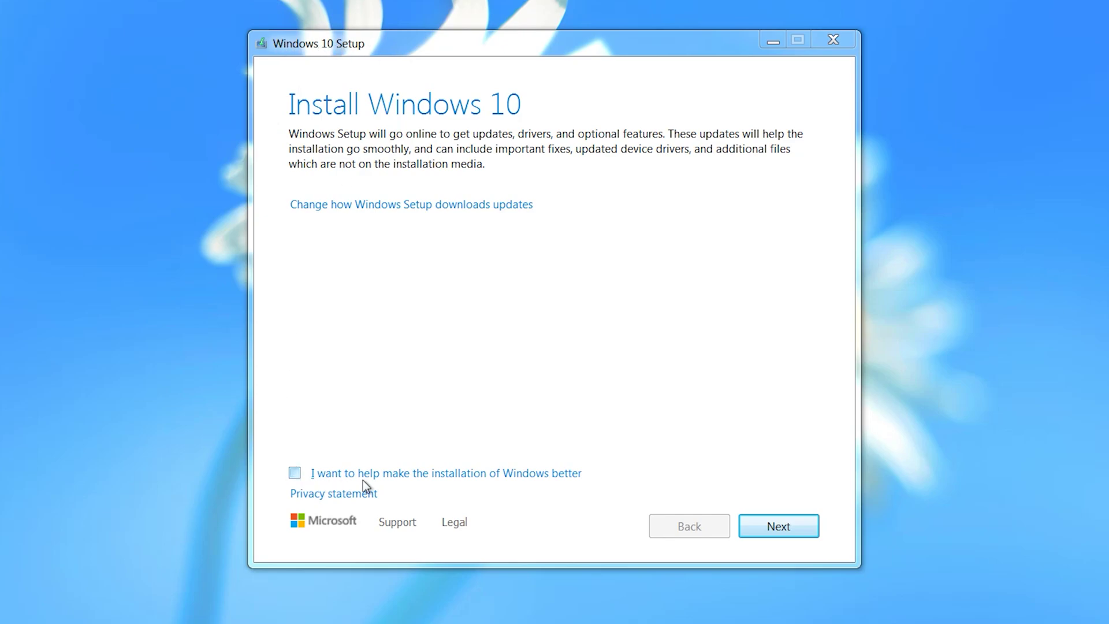
Opt in to improving installation, paste the product key, and accept the license terms
click(294, 473)
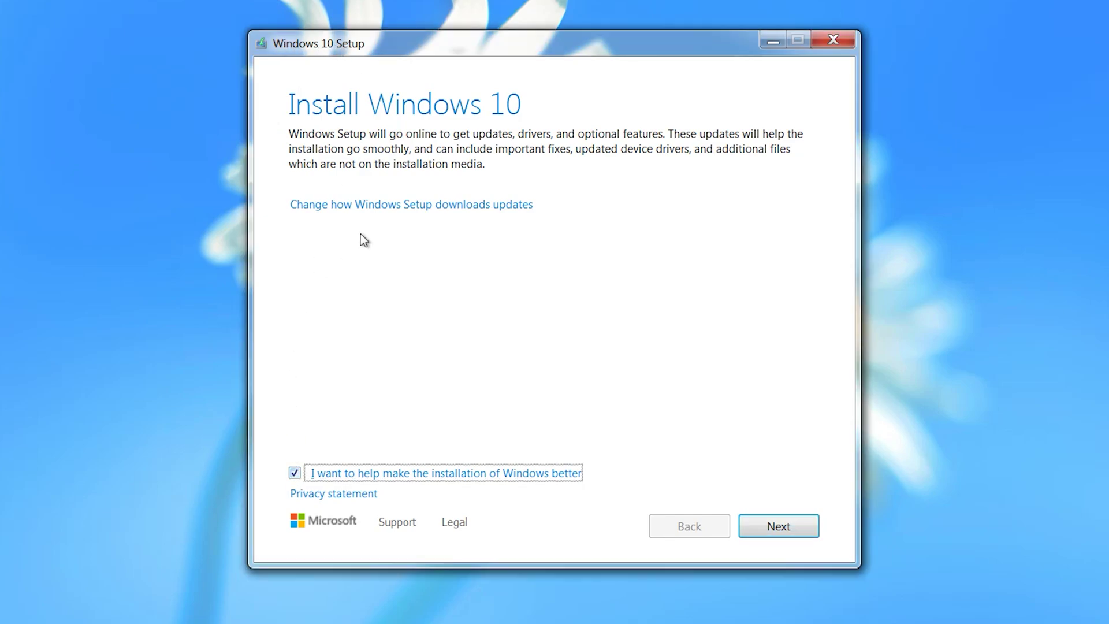
click(783, 524)
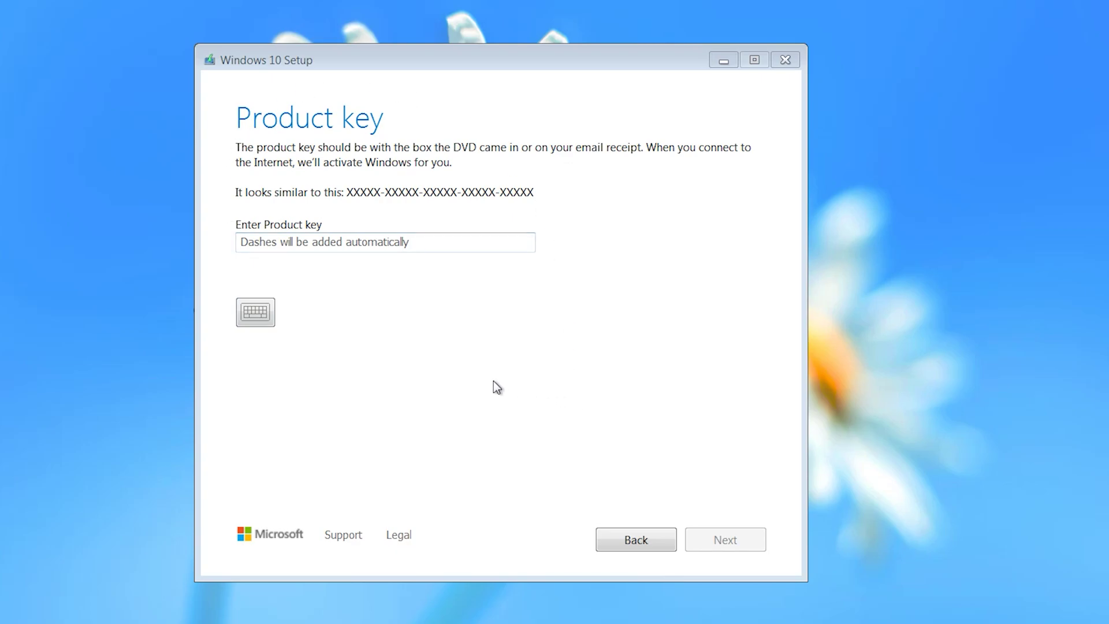
right_click(348, 244)
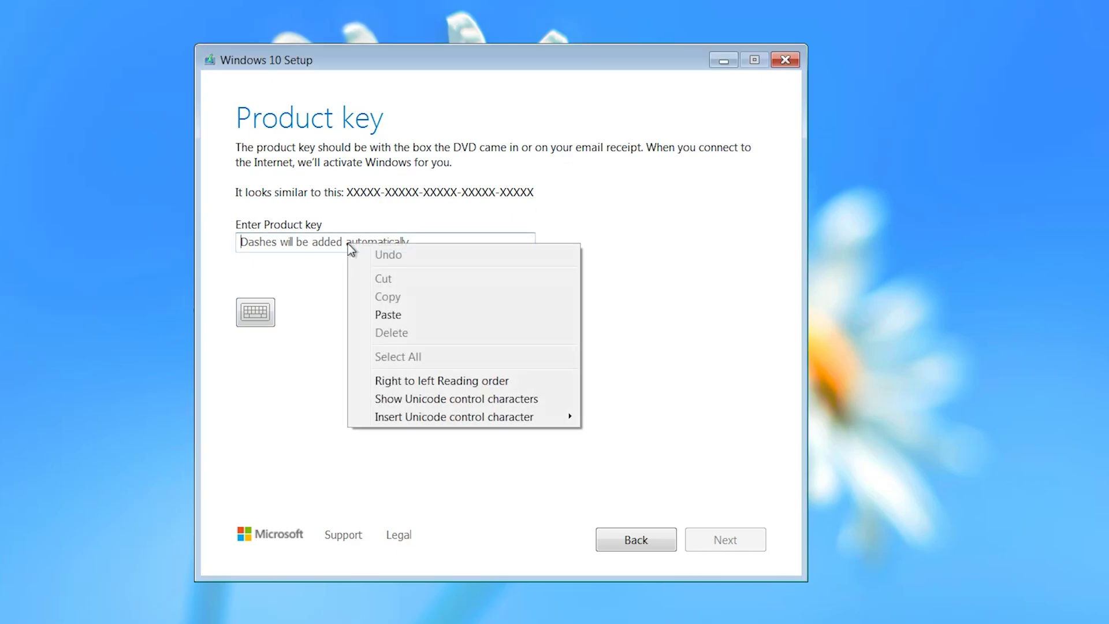
click(411, 312)
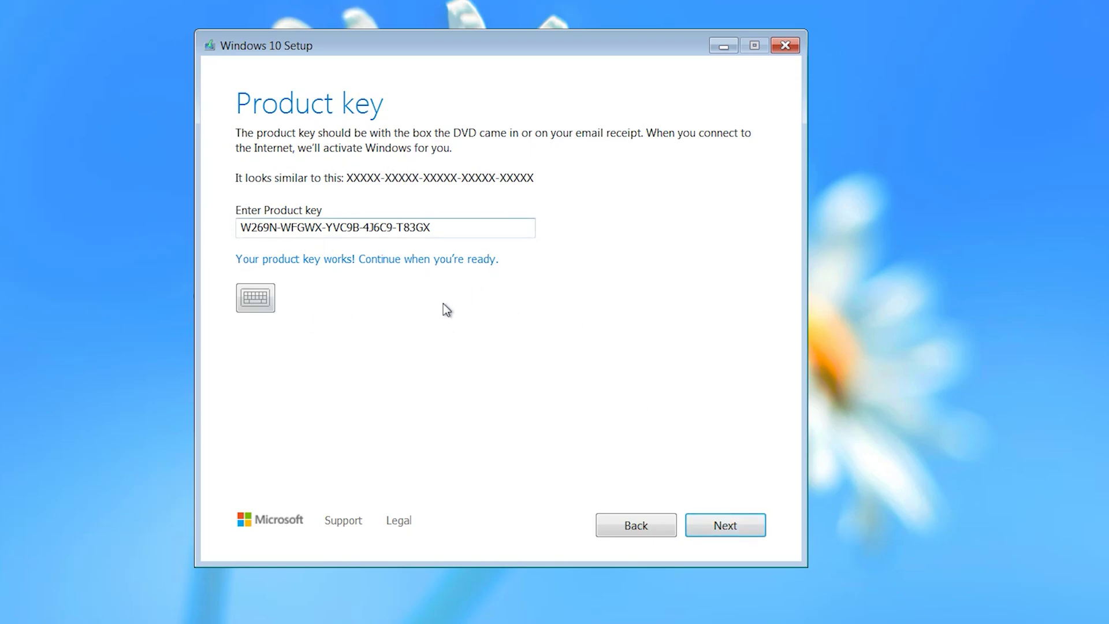
click(726, 524)
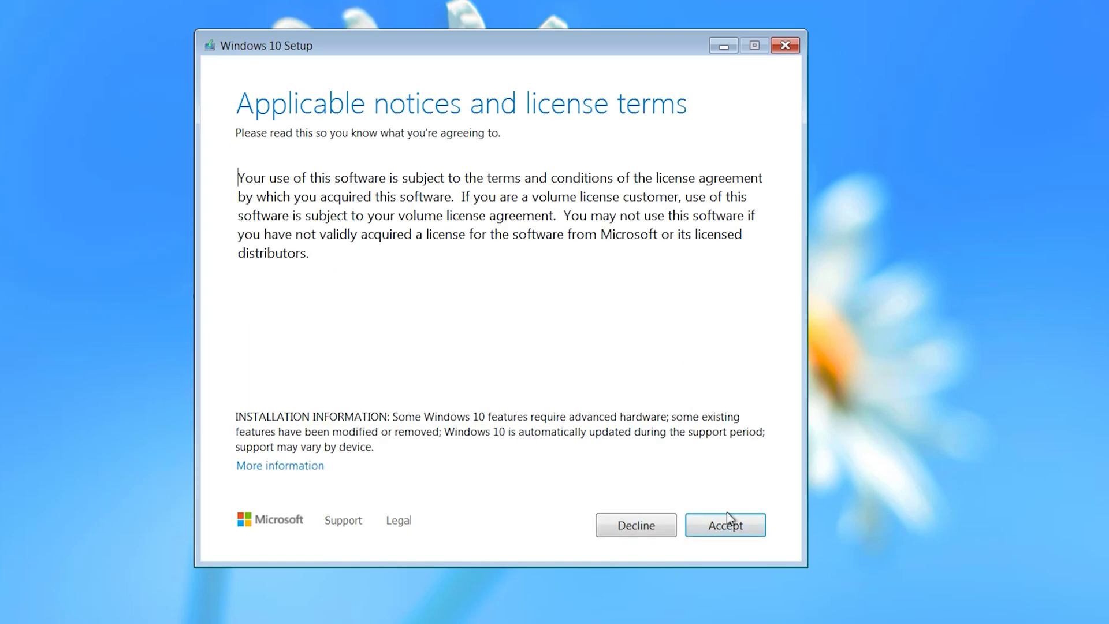
click(729, 524)
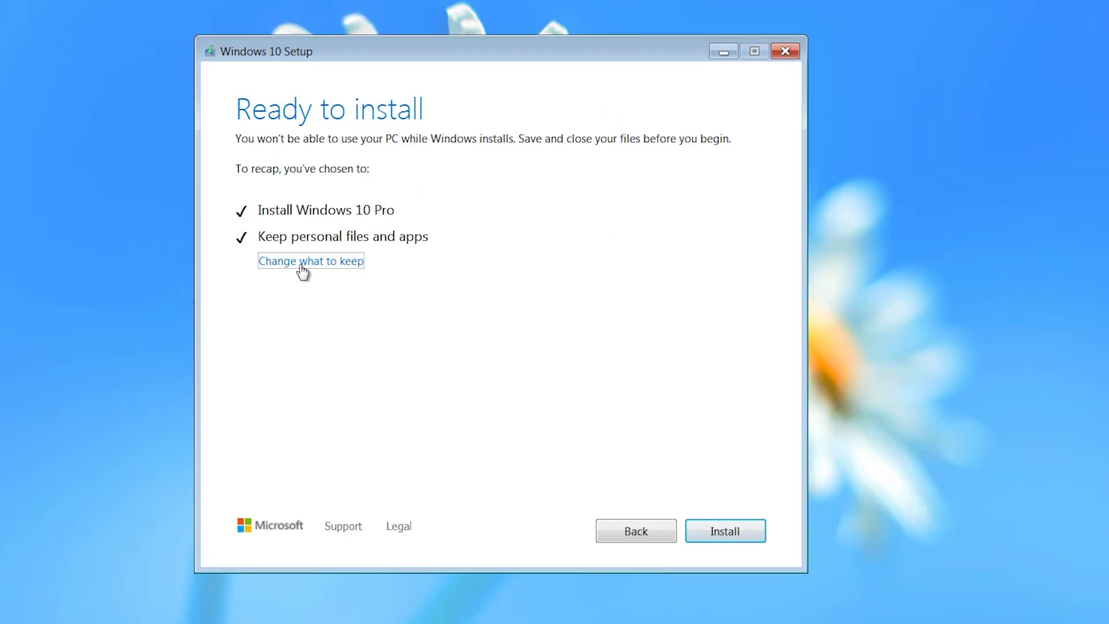
Keep personal files and apps and begin installing Windows 10 Pro
click(300, 269)
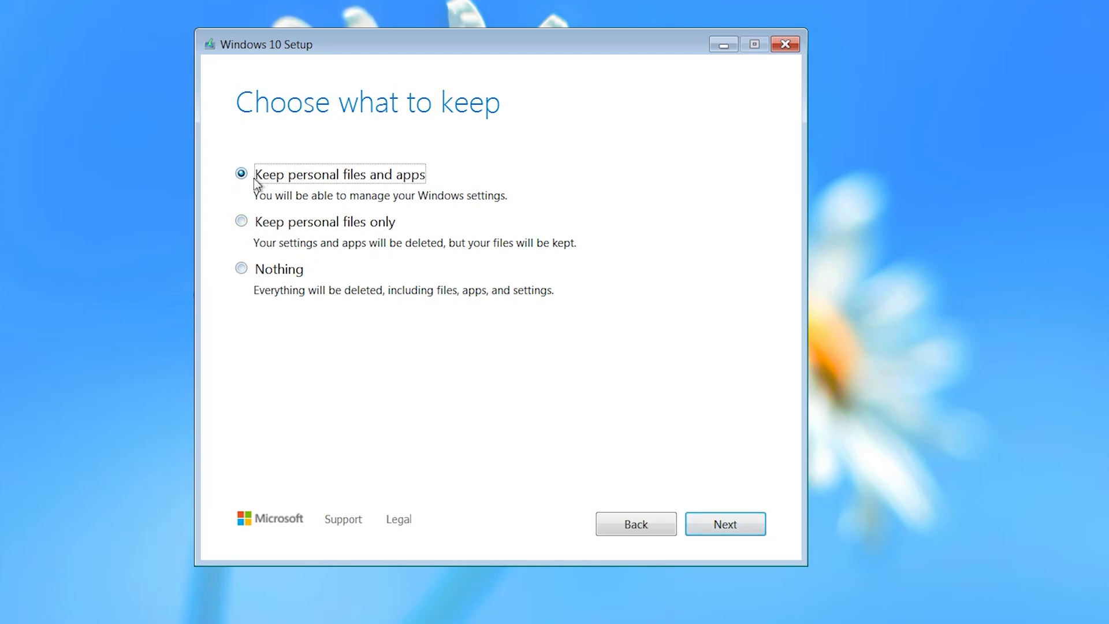
click(740, 527)
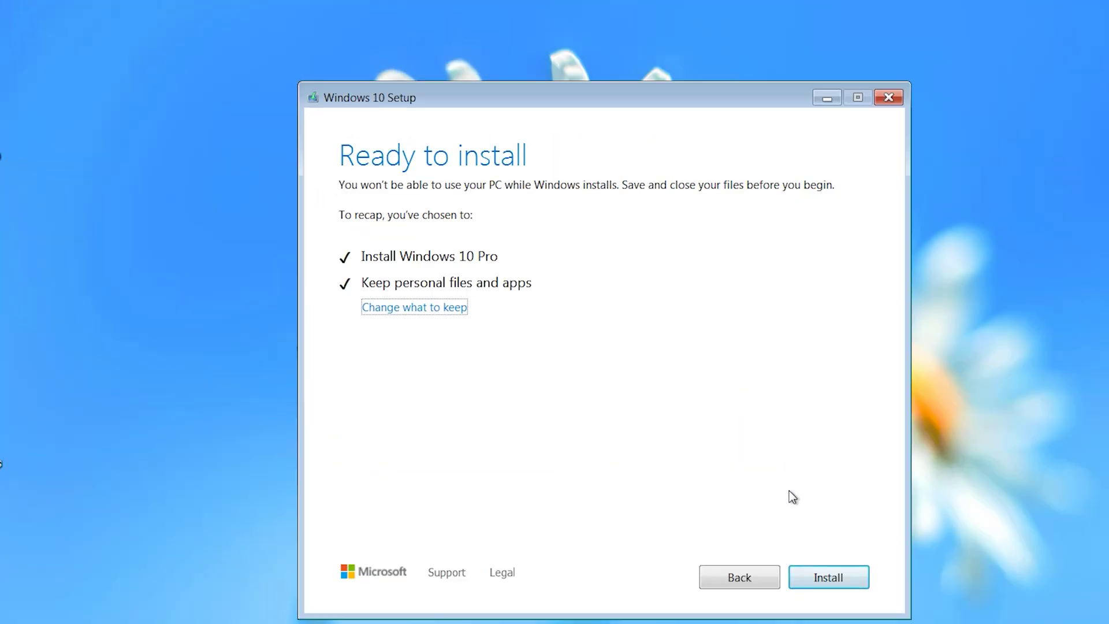
click(835, 578)
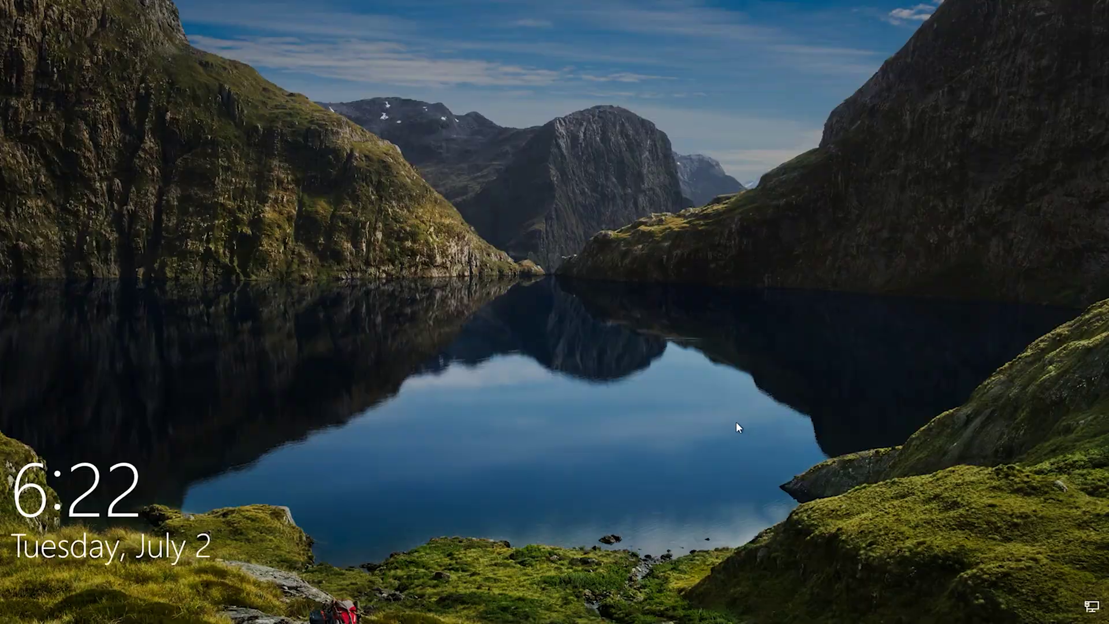
Sign in to Windows 10 with the account password
click(735, 420)
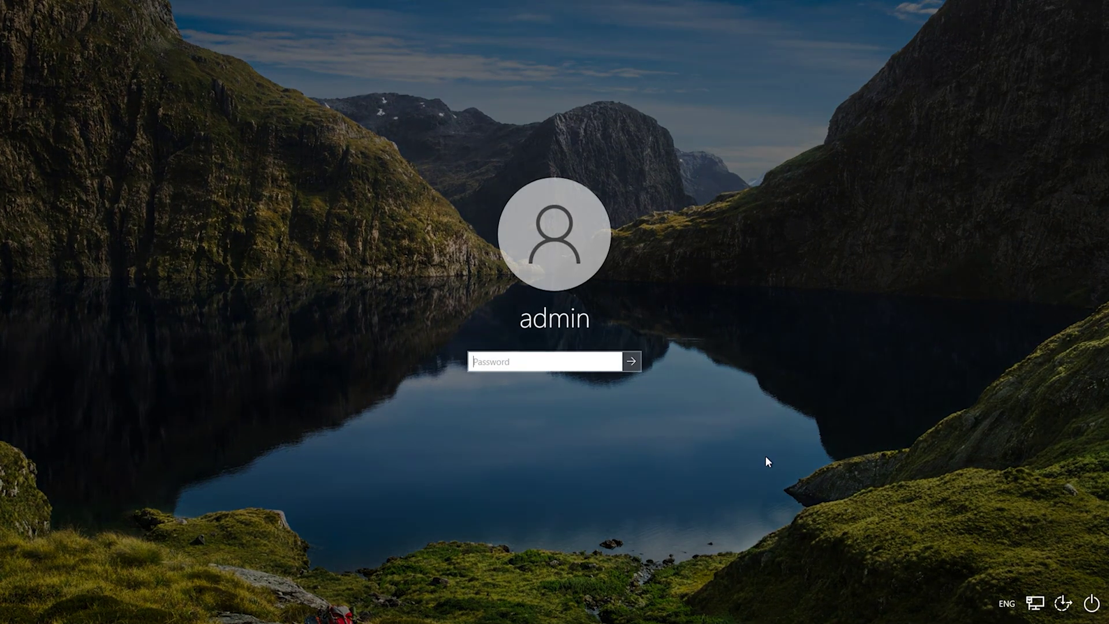
text(•••••)
key(Return)
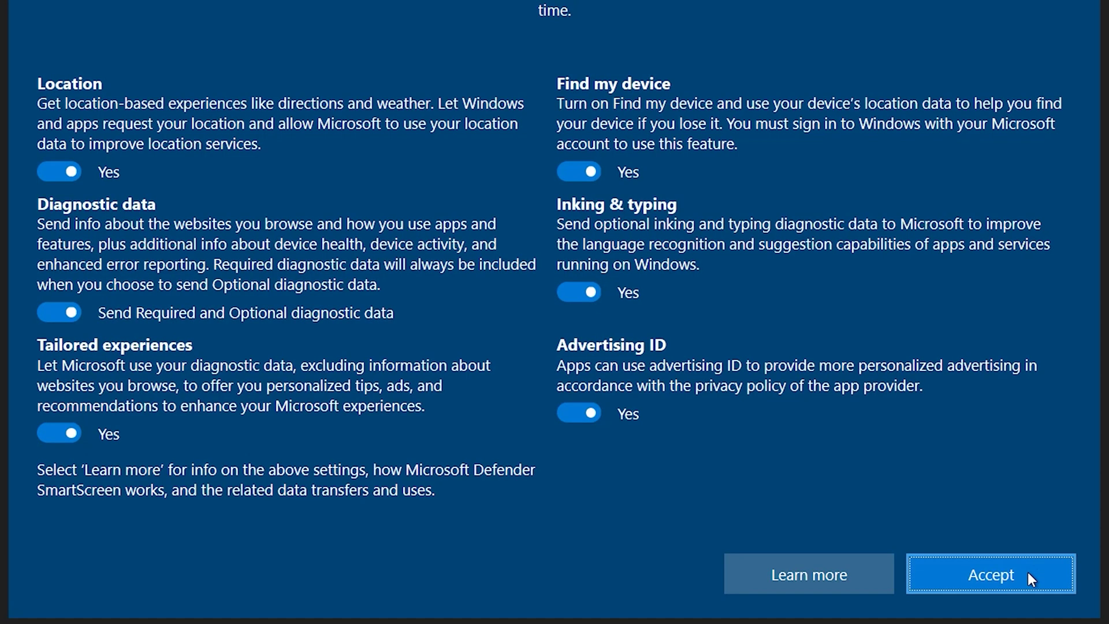
Accept the default privacy settings and select the Recycle Bin and This PC desktop icons
click(871, 561)
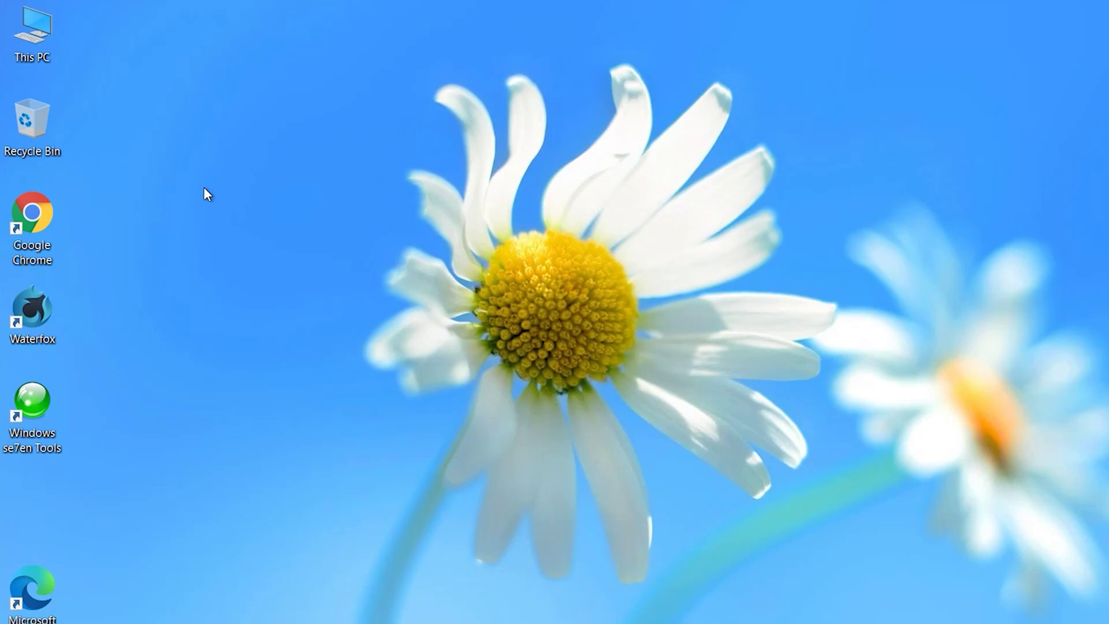
drag(164, 142, 8, 86)
drag(225, 96, 10, 15)
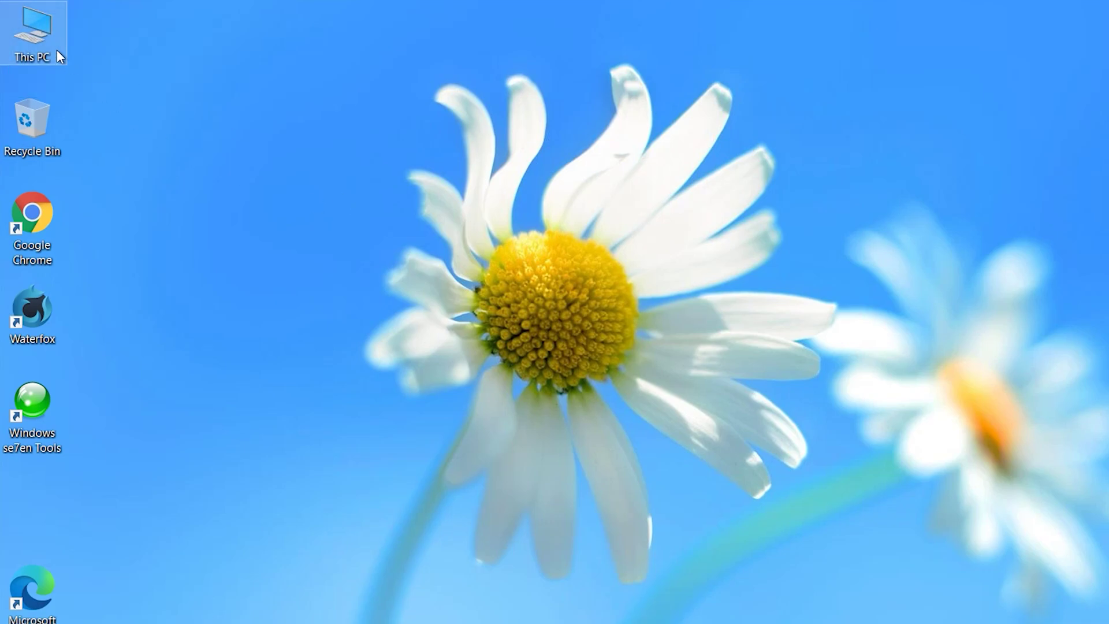
Open This PC maximized, then bring up the Start menu
double_click(40, 33)
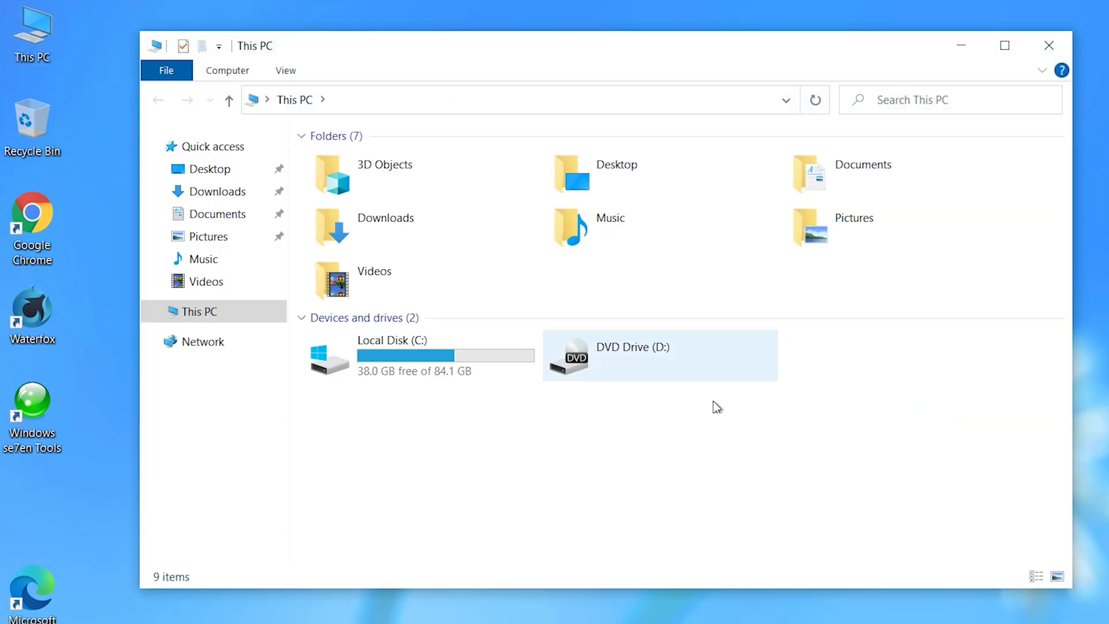
click(1005, 45)
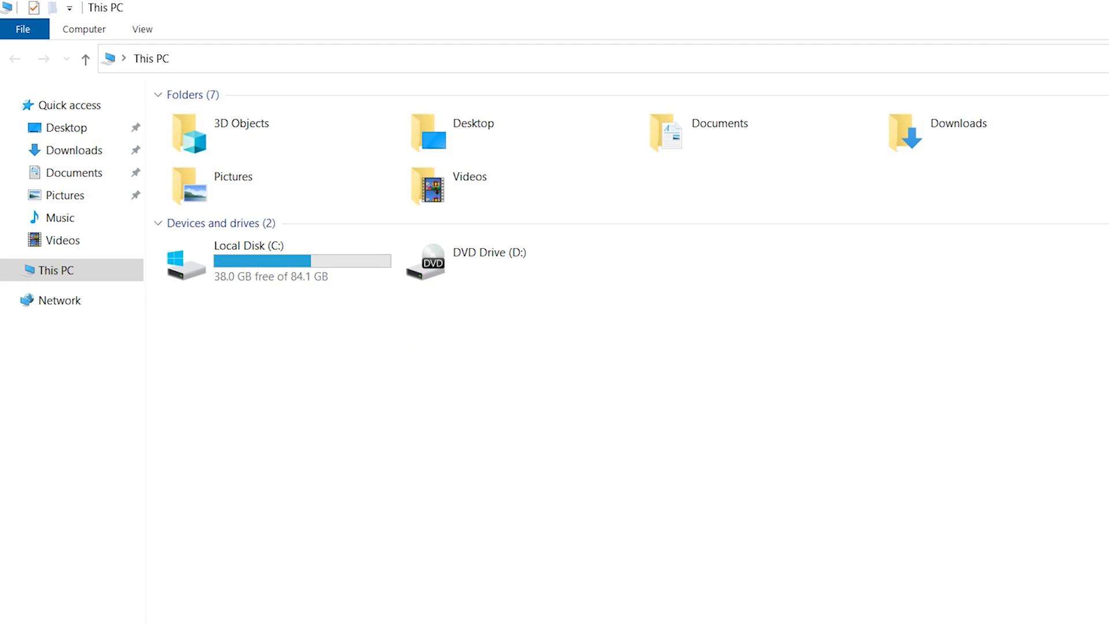
click(12, 601)
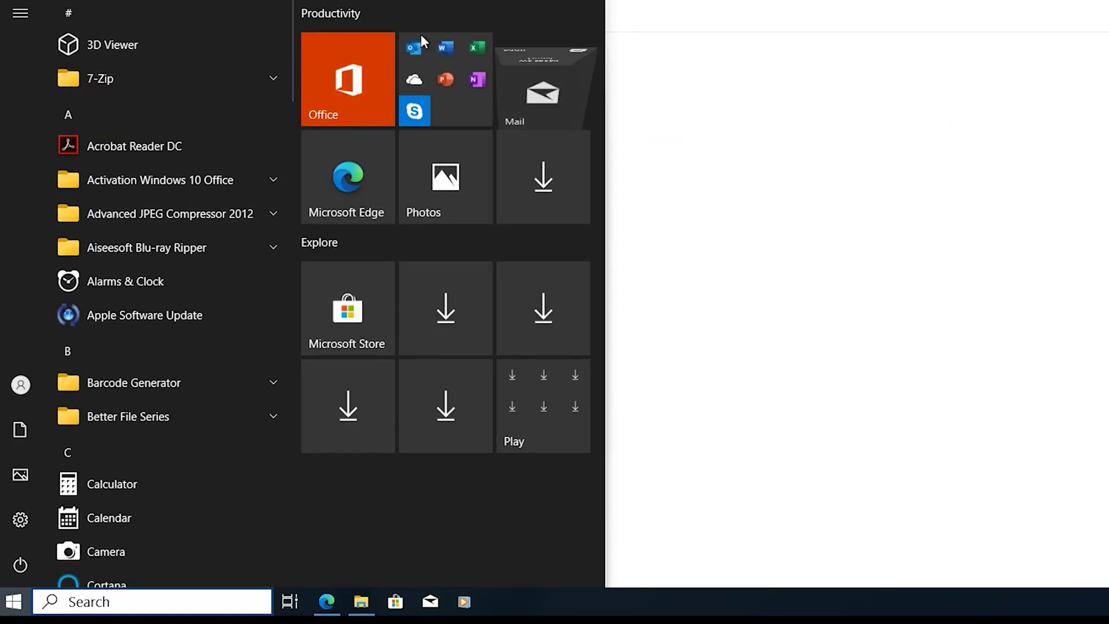
Set the blue Windows 10 picture as wallpaper via Personalize, close Settings, and refresh the desktop
right_click(486, 48)
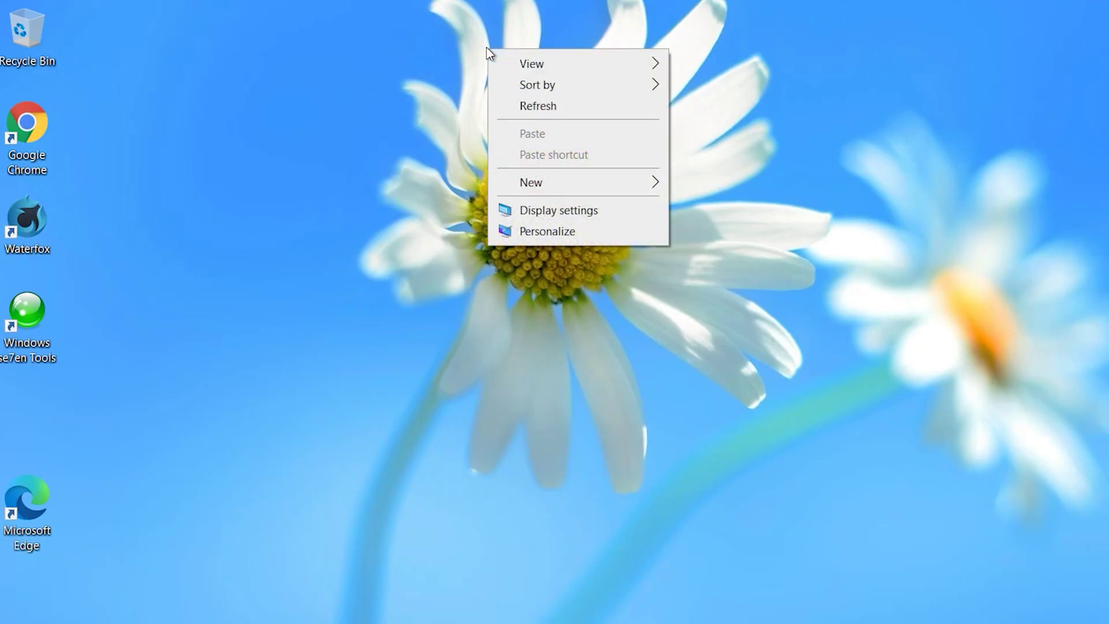
click(535, 232)
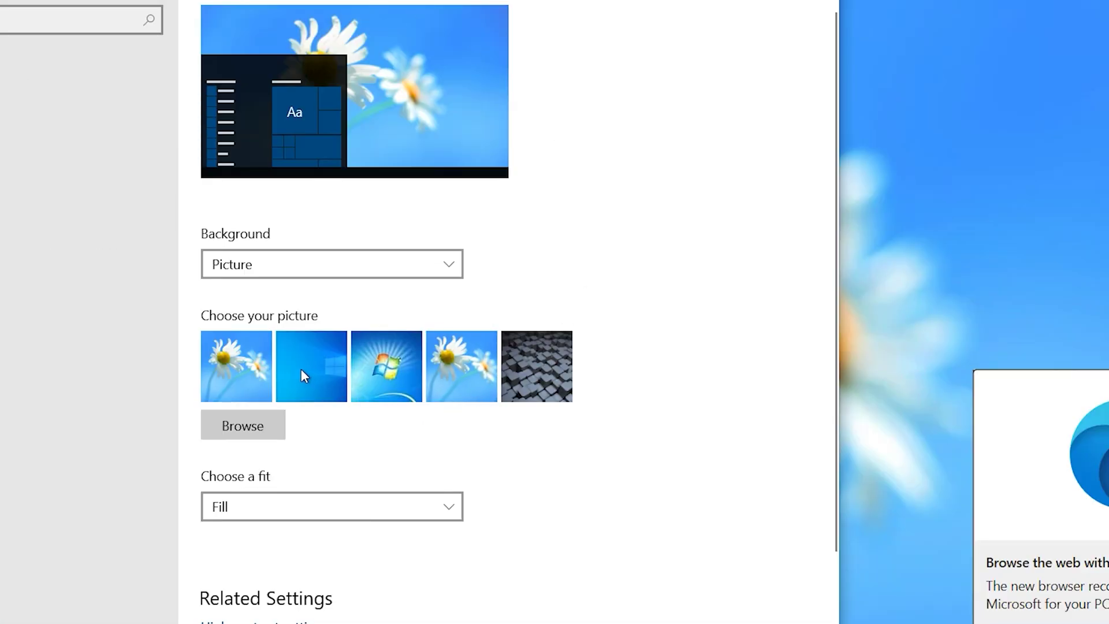
click(313, 366)
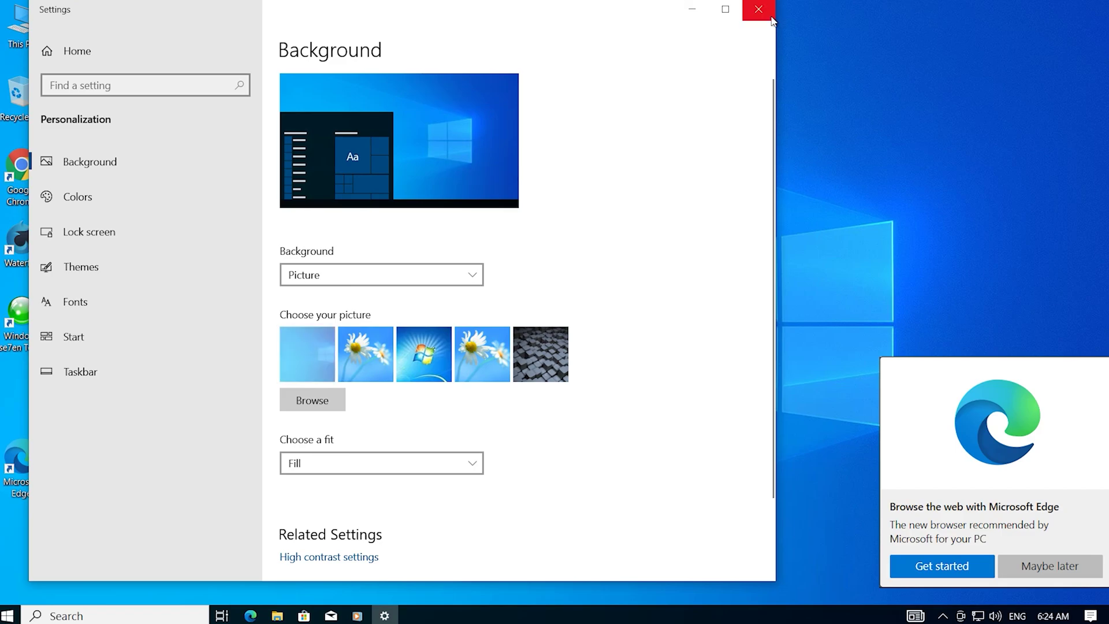
click(772, 18)
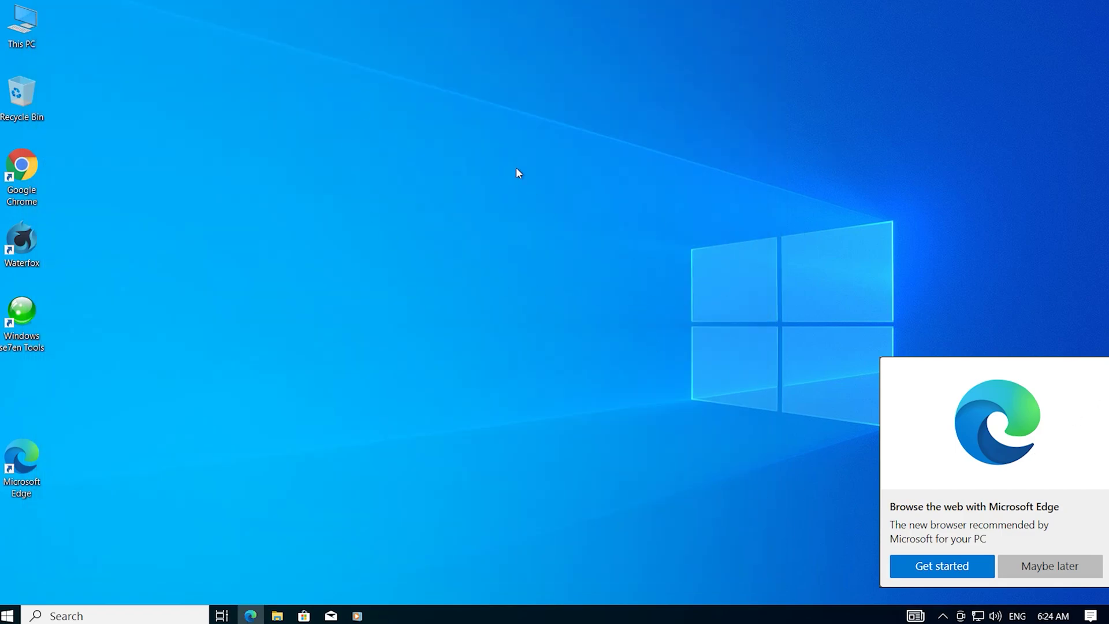
right_click(422, 96)
click(456, 140)
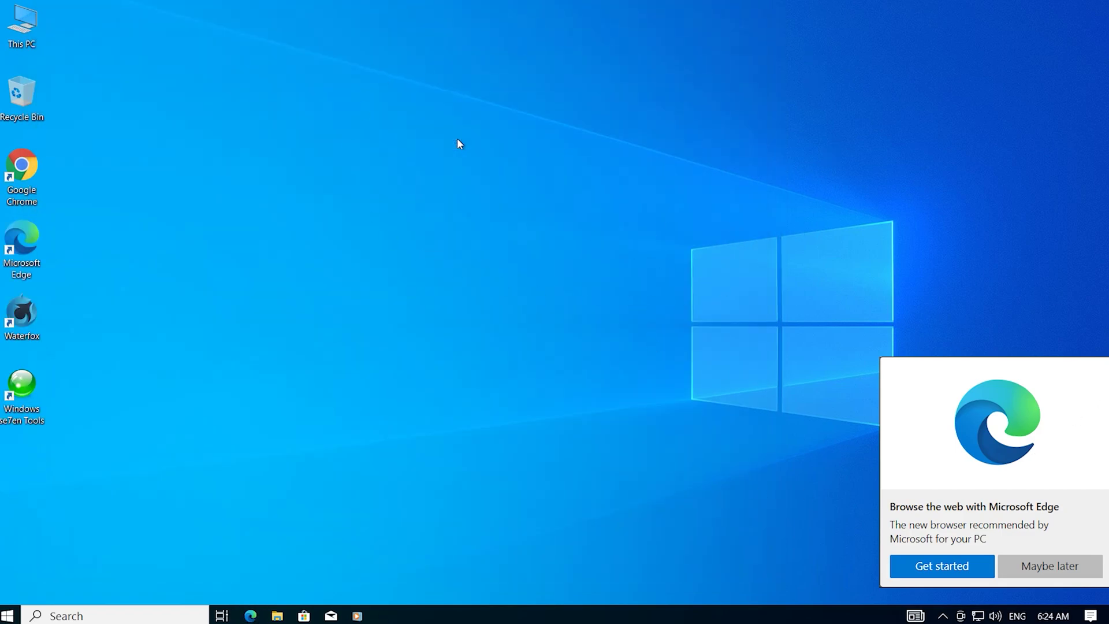